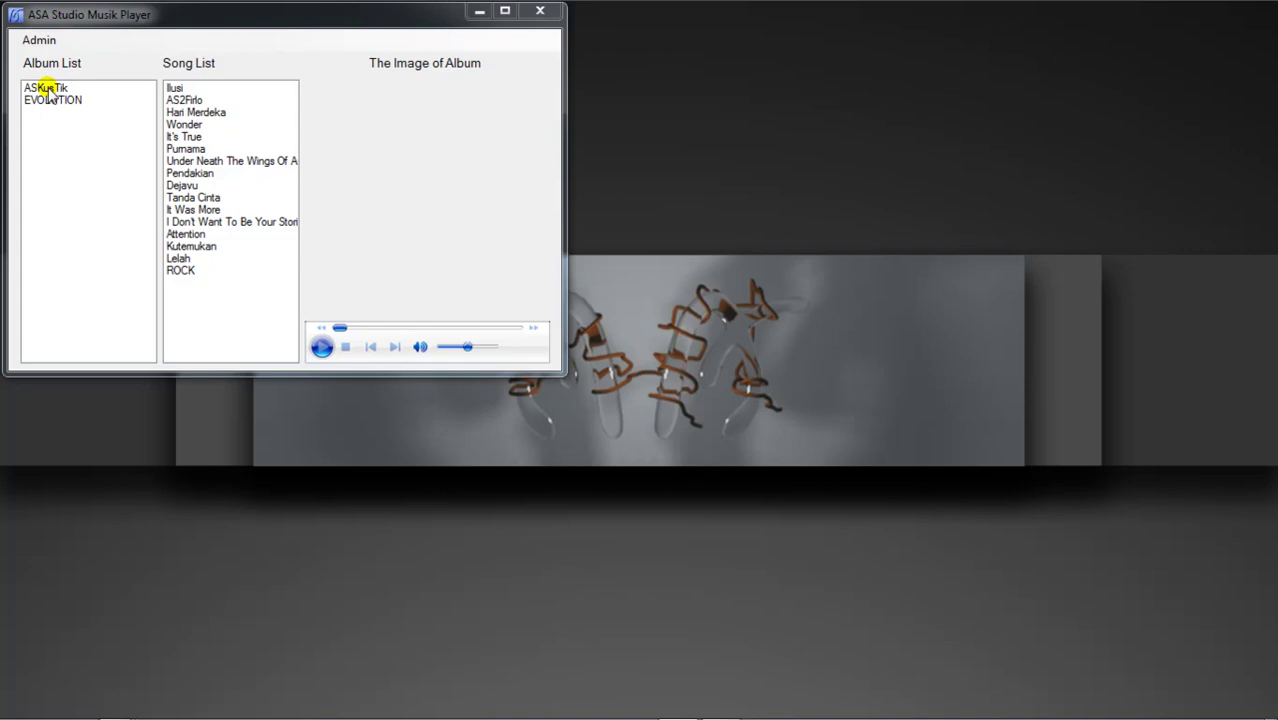
# Step: Switch to the EVOLUTION album, play its third song and lower the volume slightly
pyautogui.click(62, 89)
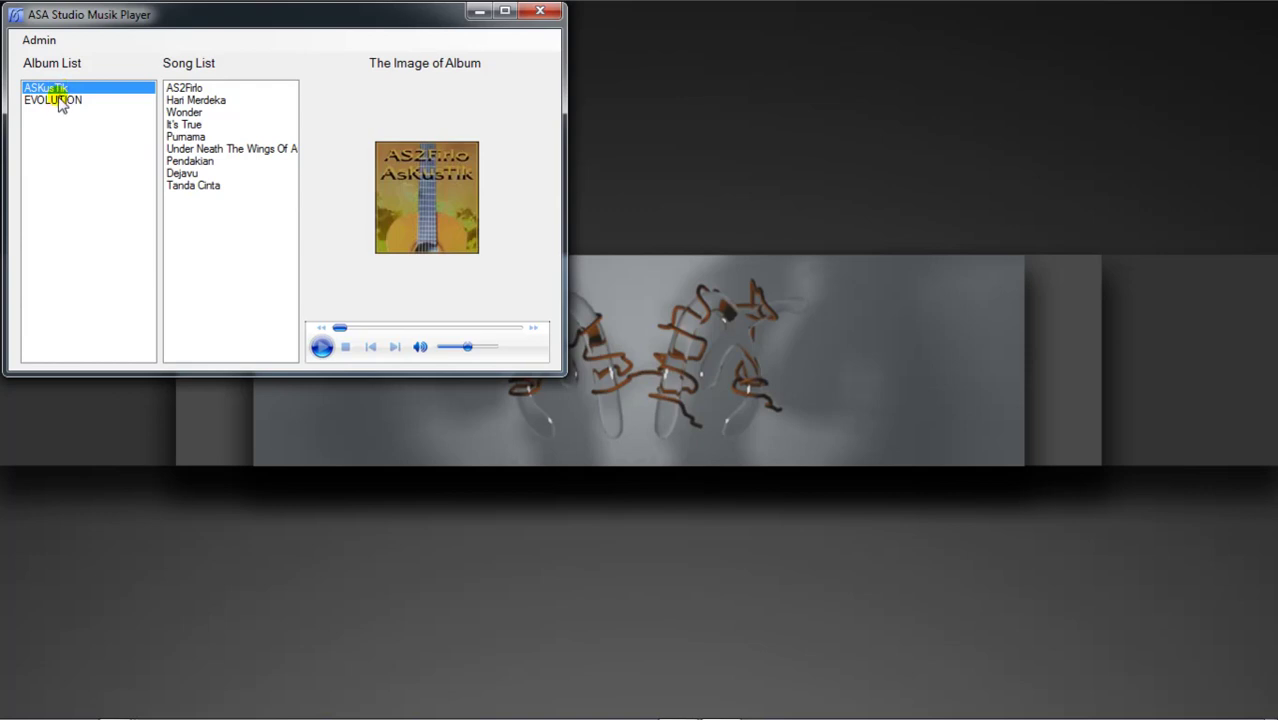
pyautogui.click(58, 100)
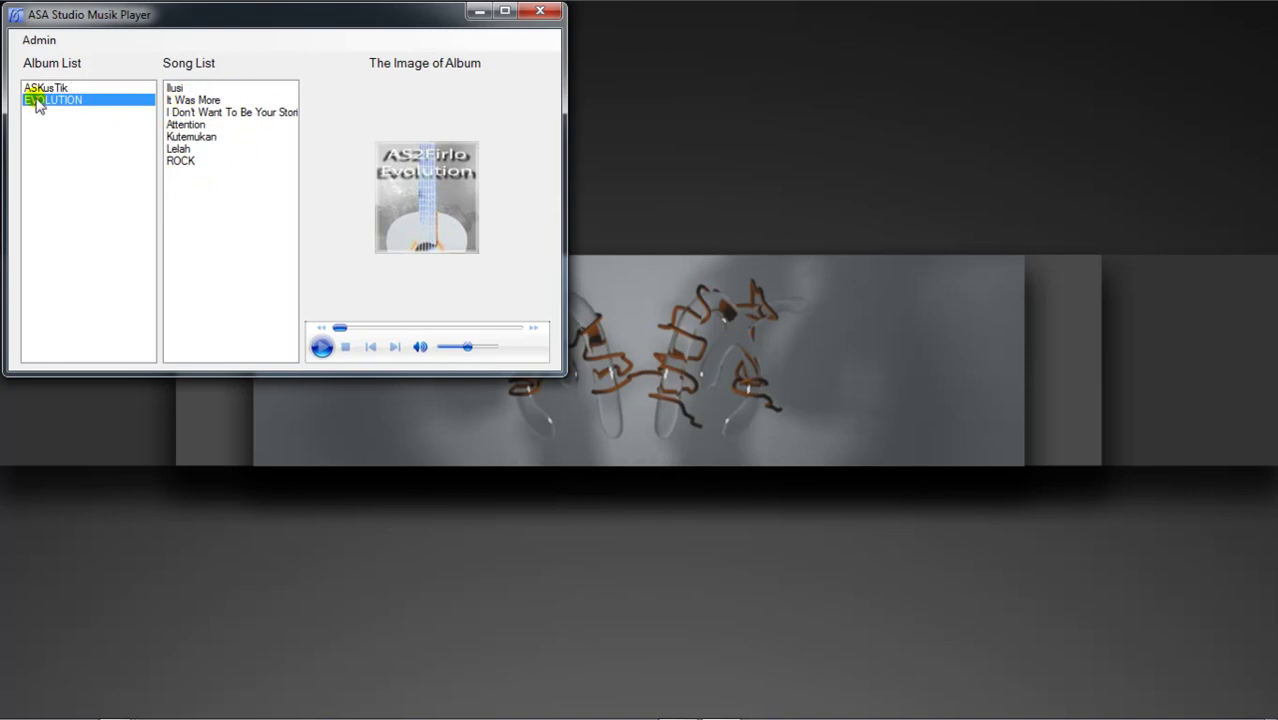
pyautogui.doubleClick(195, 112)
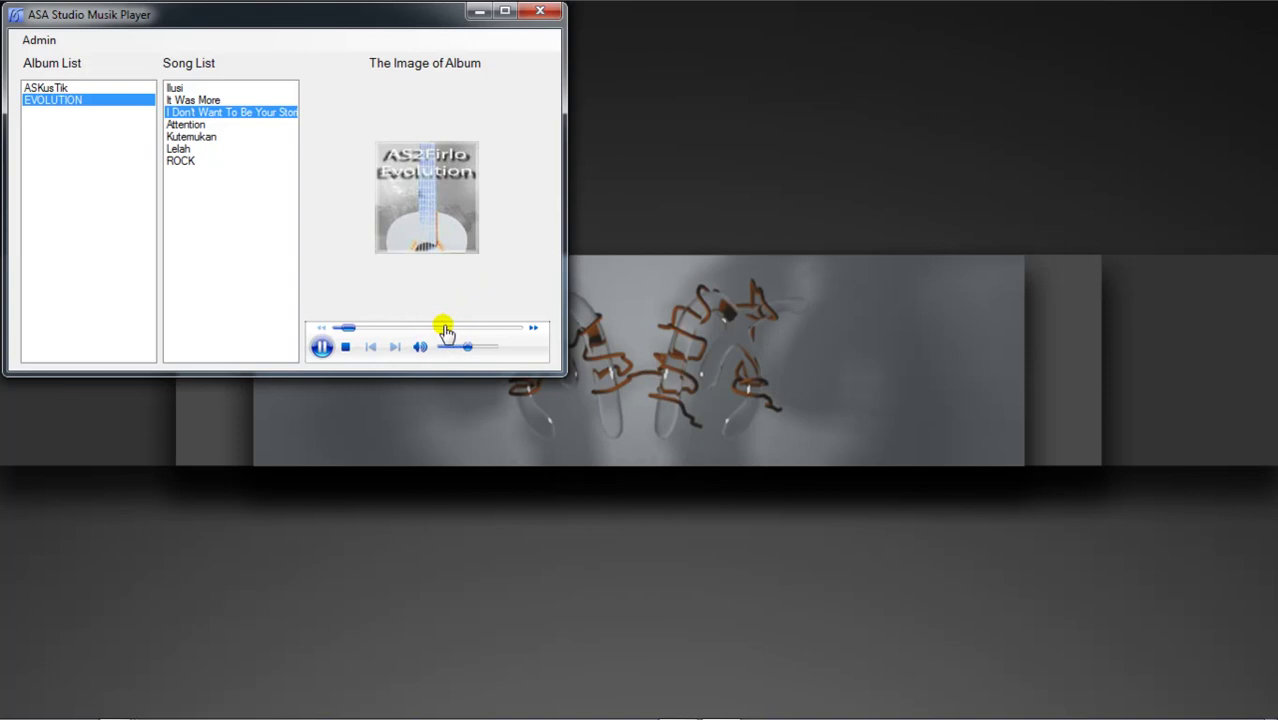
pyautogui.moveTo(466, 346); pyautogui.dragTo(454, 348)
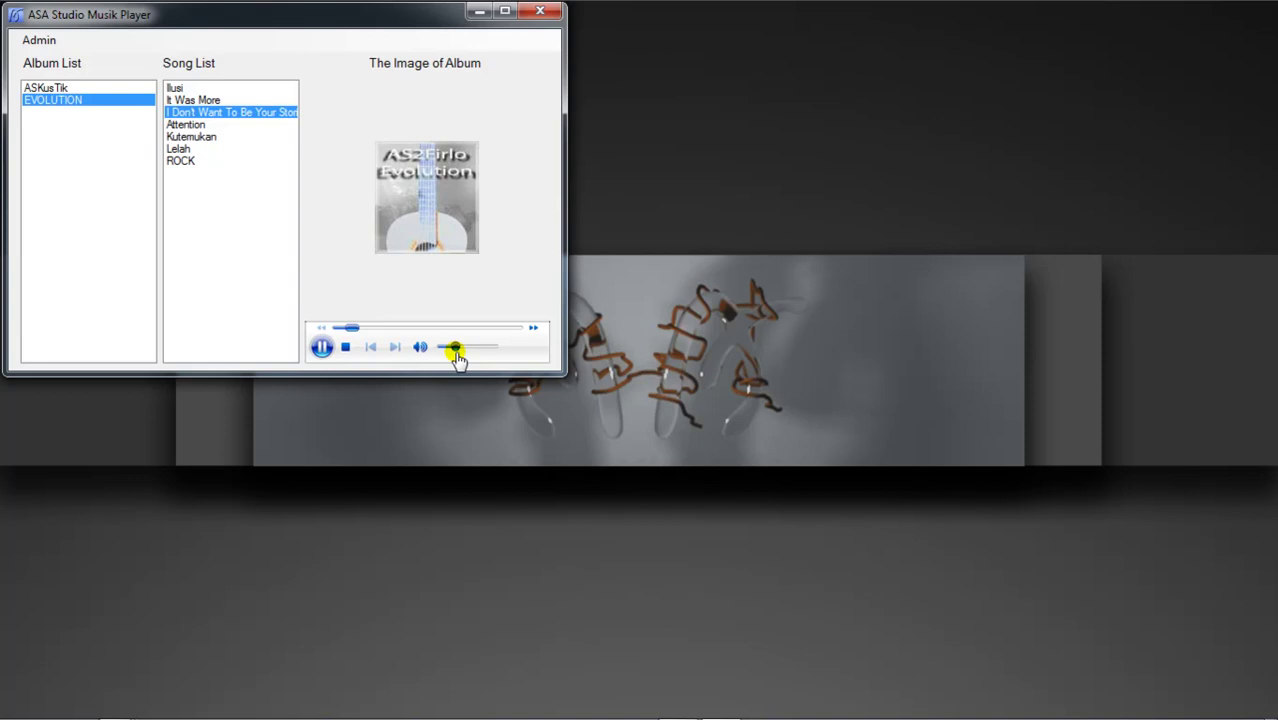
# Step: Log in with the admin name and password, then move Admin's Room to the lower right
pyautogui.click(40, 40)
pyautogui.moveTo(237, 173); pyautogui.dragTo(436, 258)
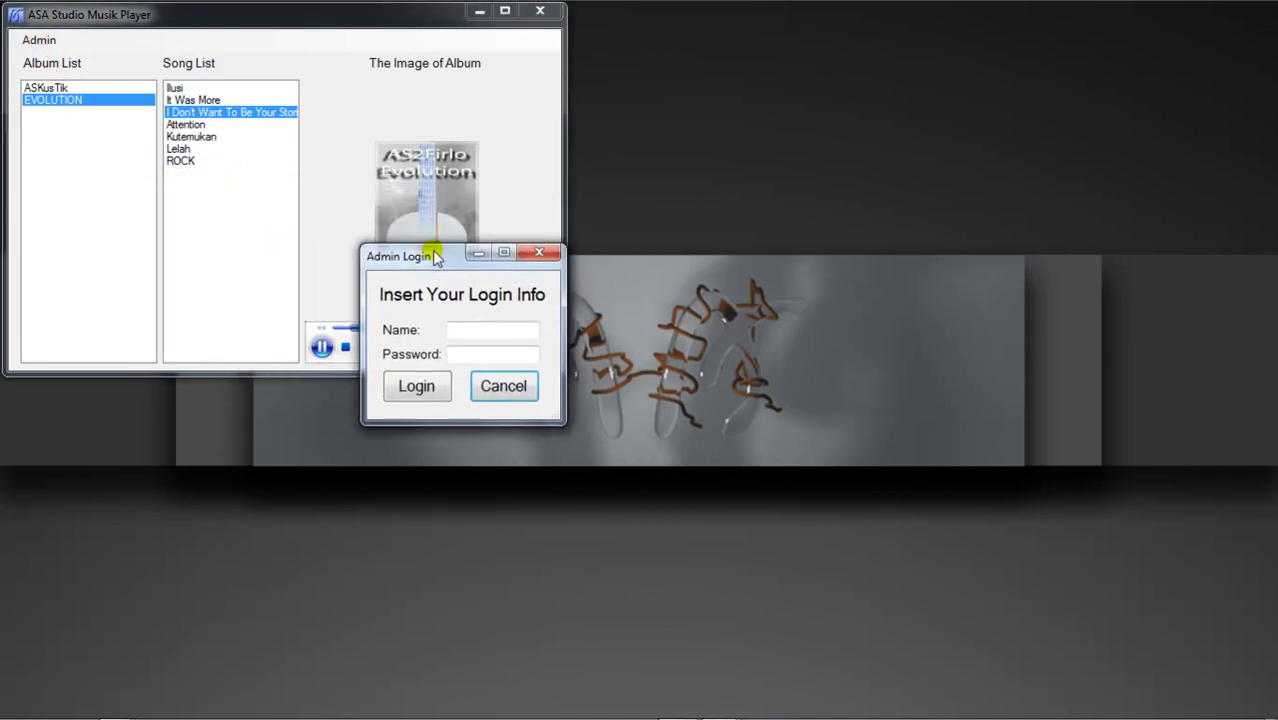
pyautogui.click(463, 330)
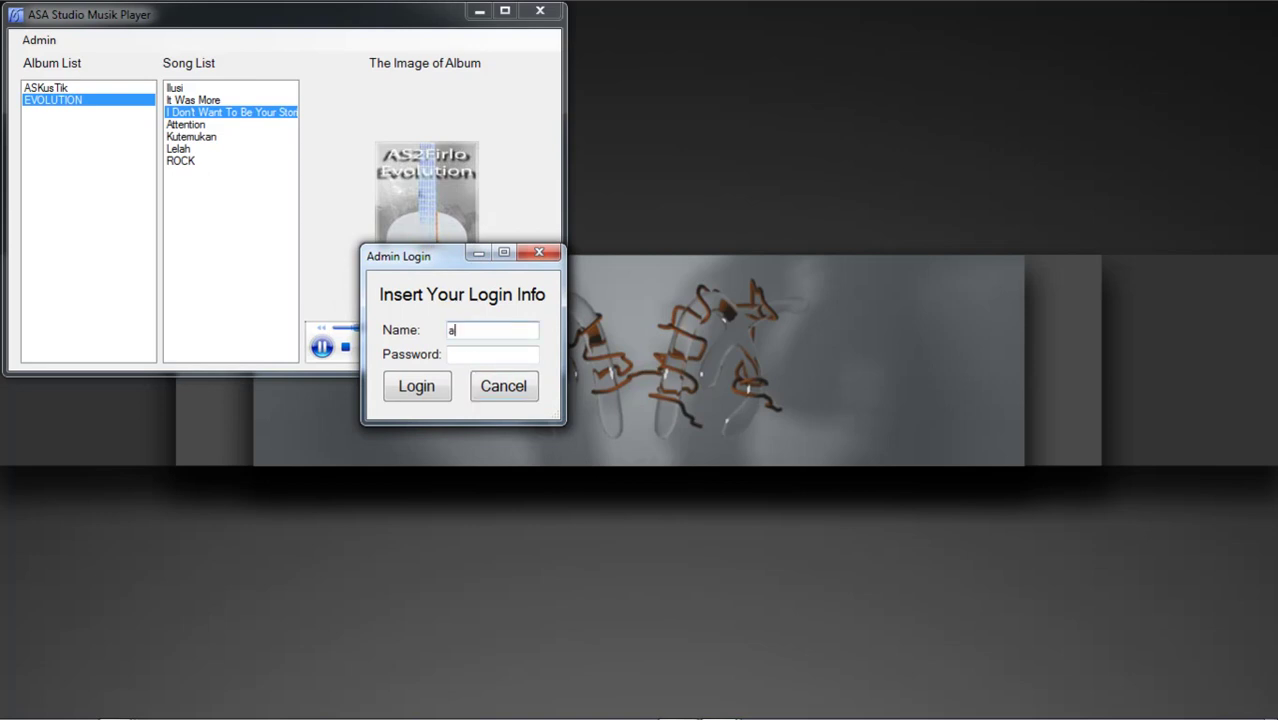
pyautogui.click(479, 352)
pyautogui.write('1234')
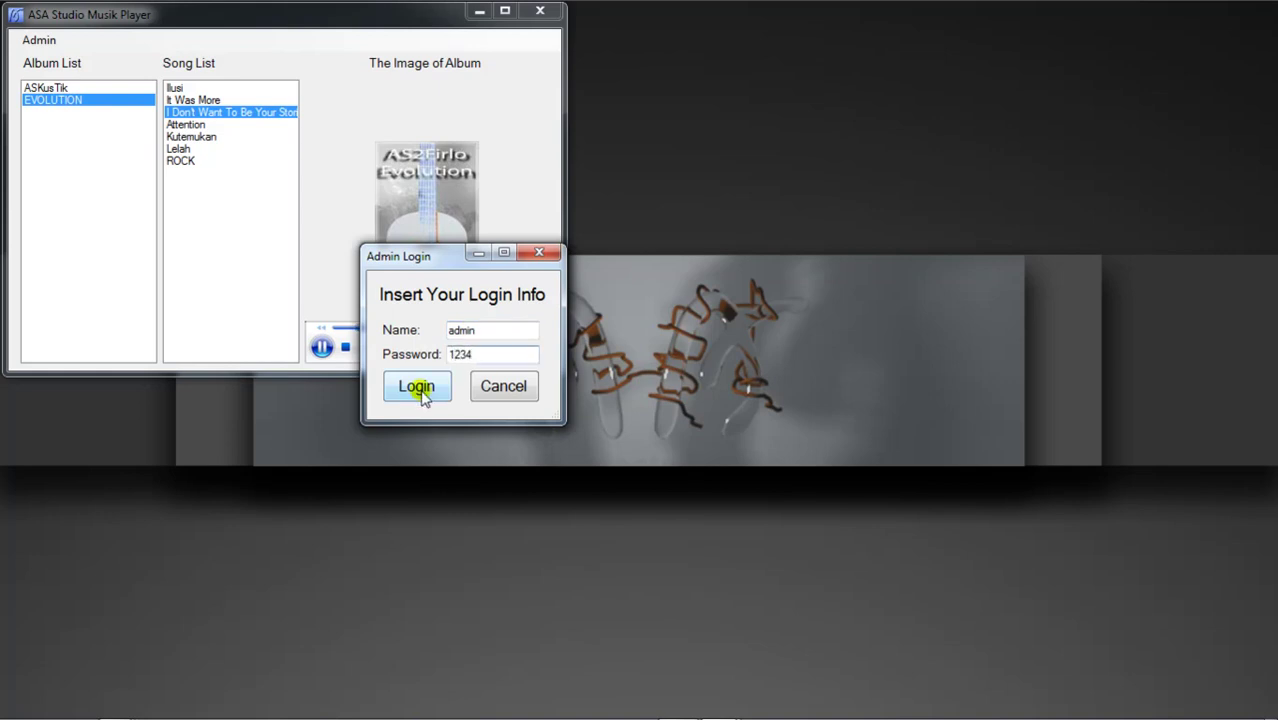
pyautogui.click(418, 388)
pyautogui.moveTo(233, 48); pyautogui.dragTo(985, 220)
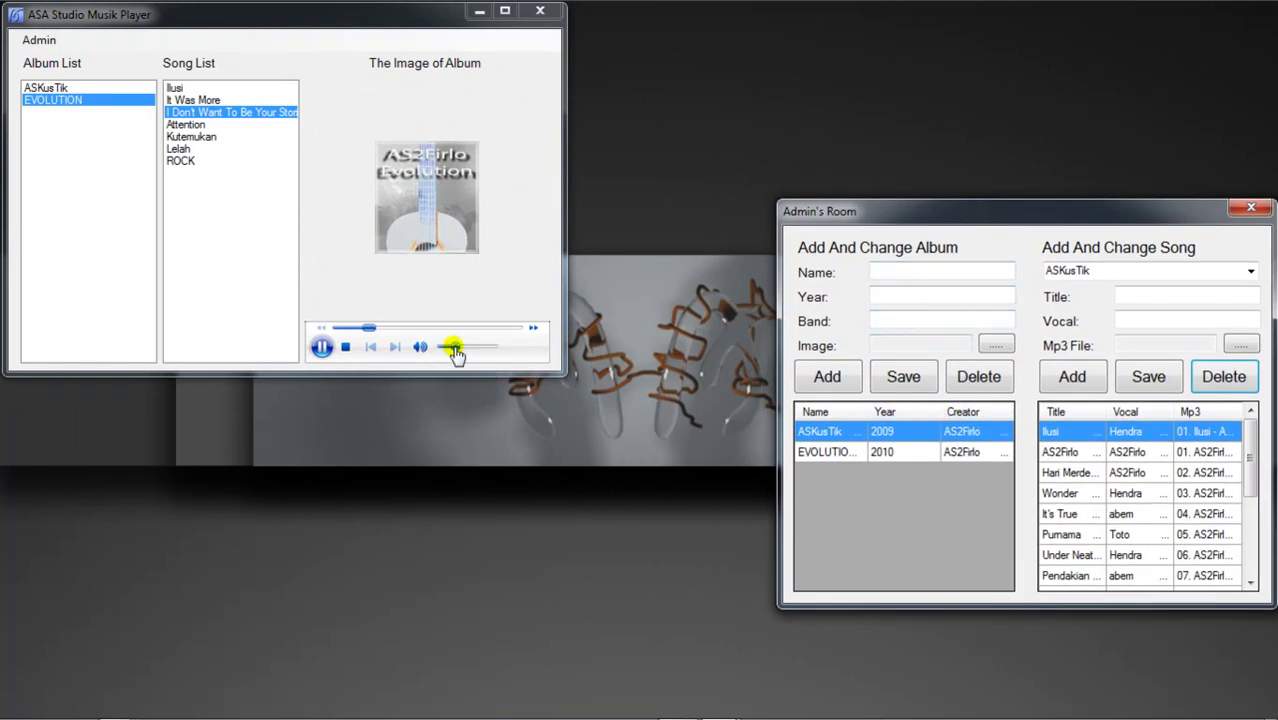
# Step: Nudge the volume lower and enter 2008 as the new album's year
pyautogui.click(452, 347)
pyautogui.moveTo(453, 350); pyautogui.dragTo(452, 353)
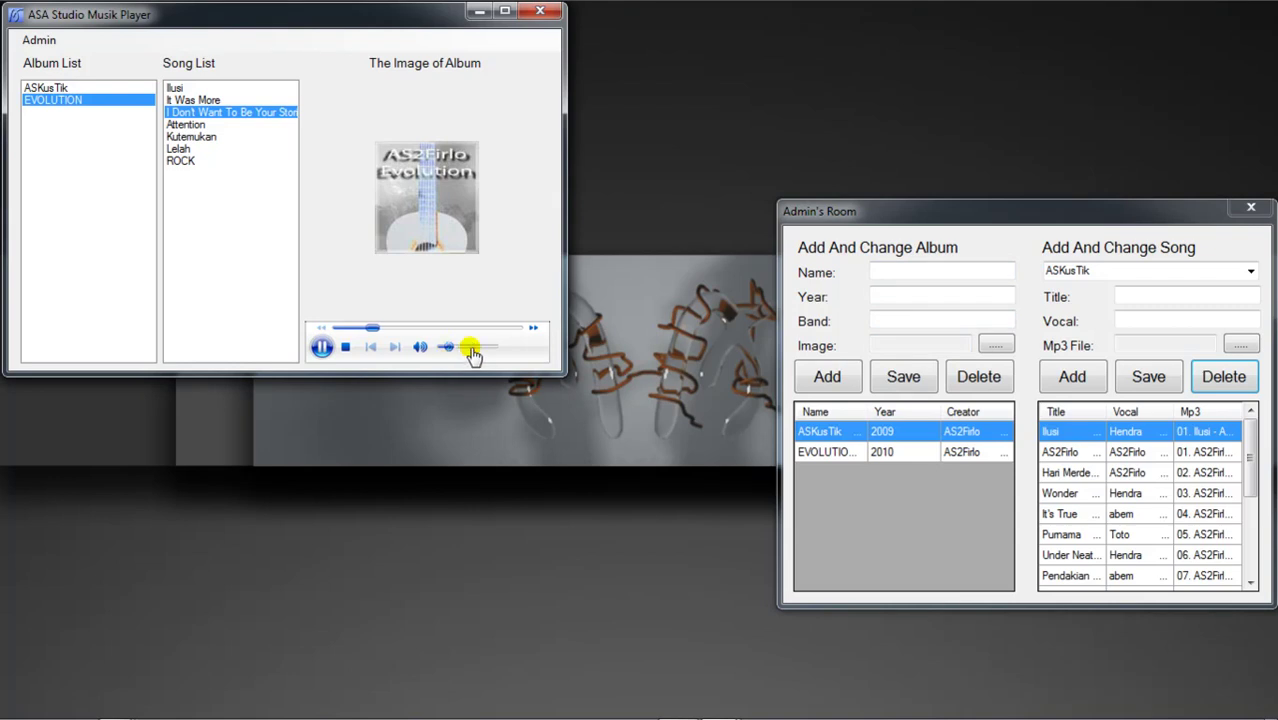
pyautogui.click(860, 280)
pyautogui.click(886, 276)
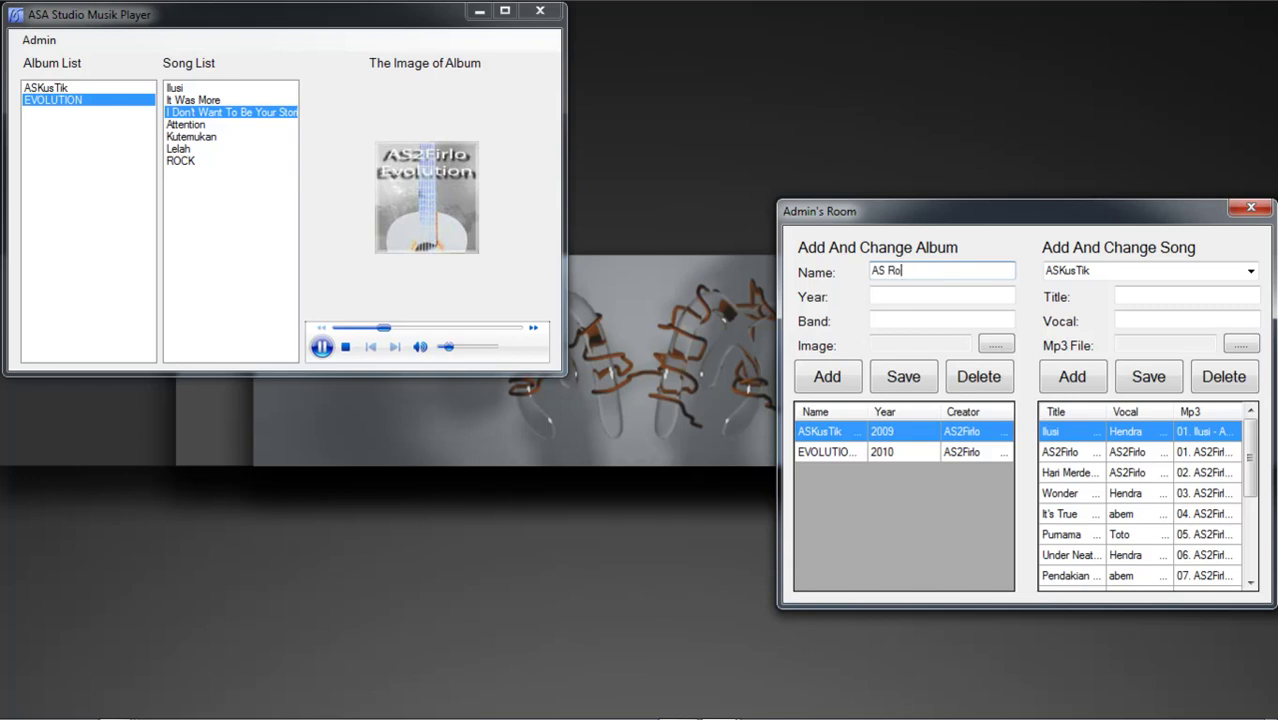
pyautogui.click(930, 292)
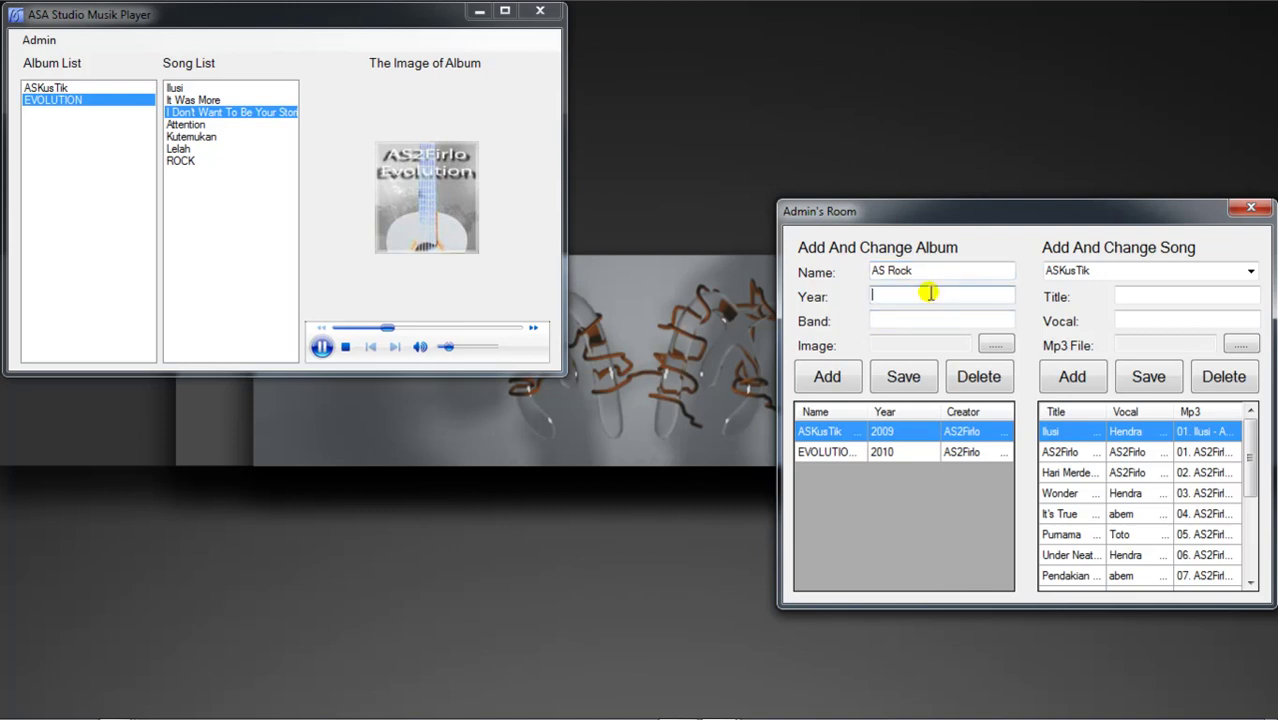
pyautogui.write('2008')
# Step: Enter AS Rock as the band and set the album name to Sosialis
pyautogui.click(970, 322)
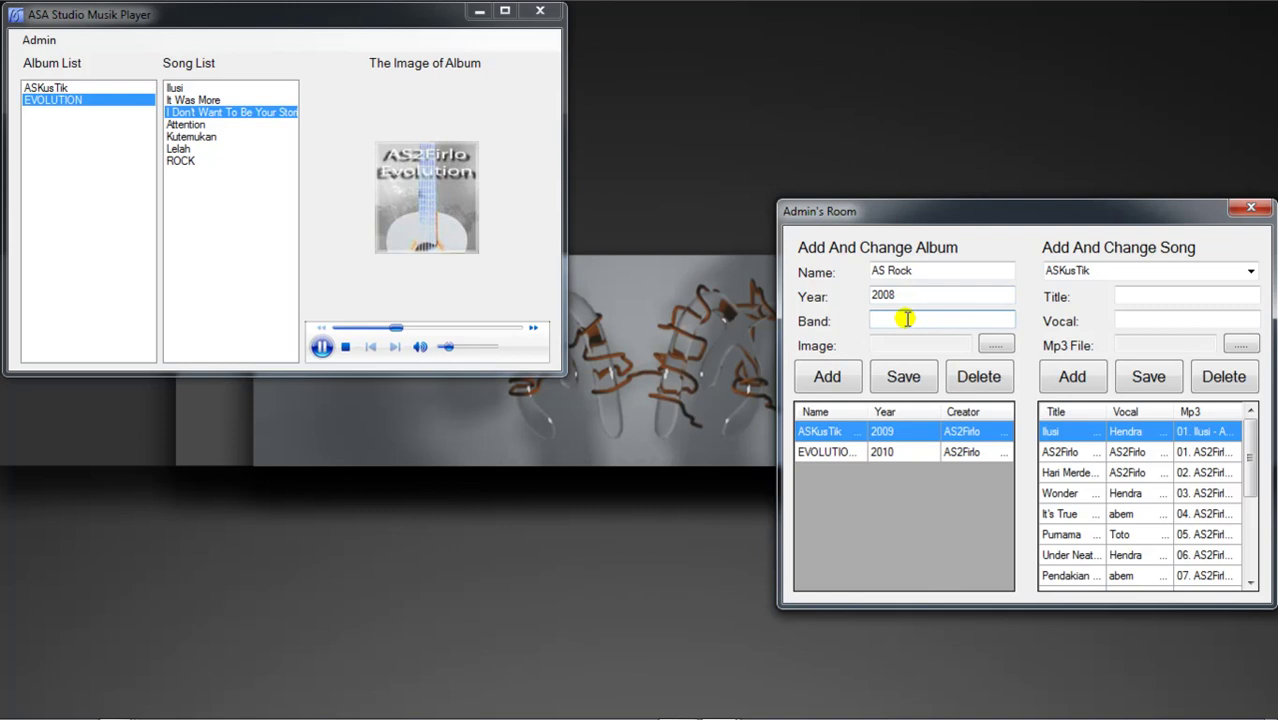
pyautogui.write('AS Rock')
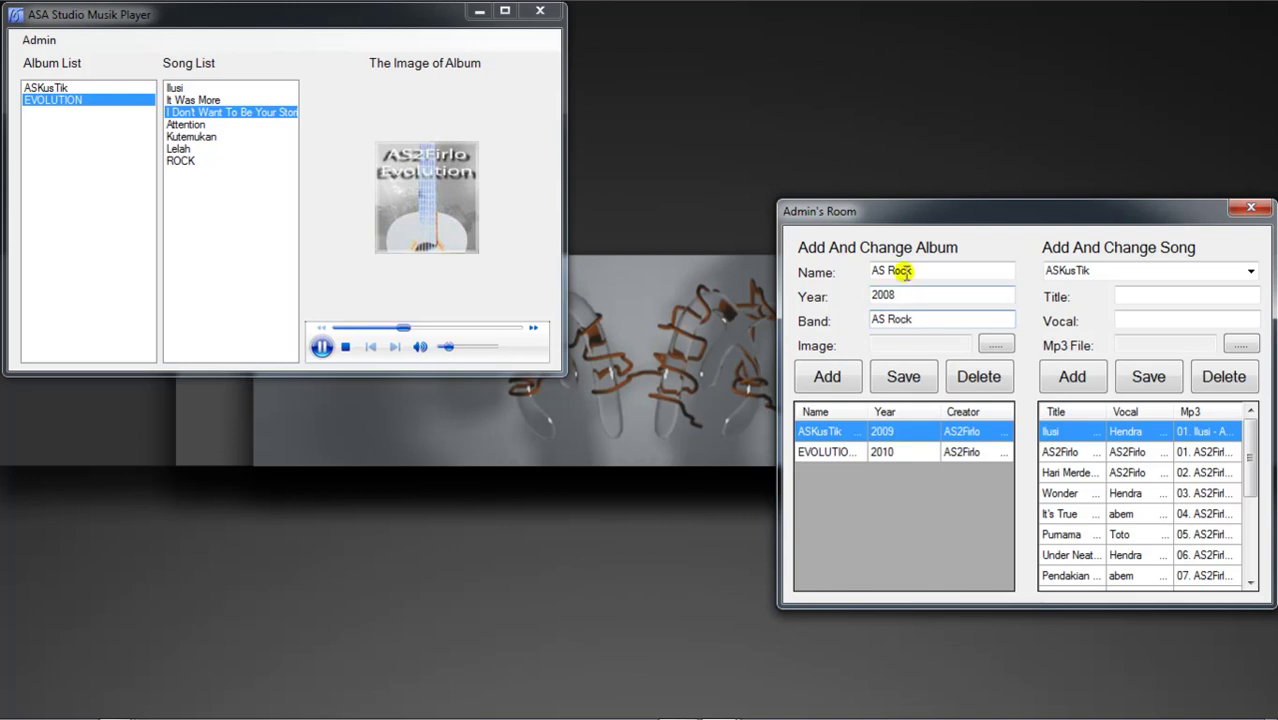
pyautogui.moveTo(874, 268); pyautogui.dragTo(919, 267)
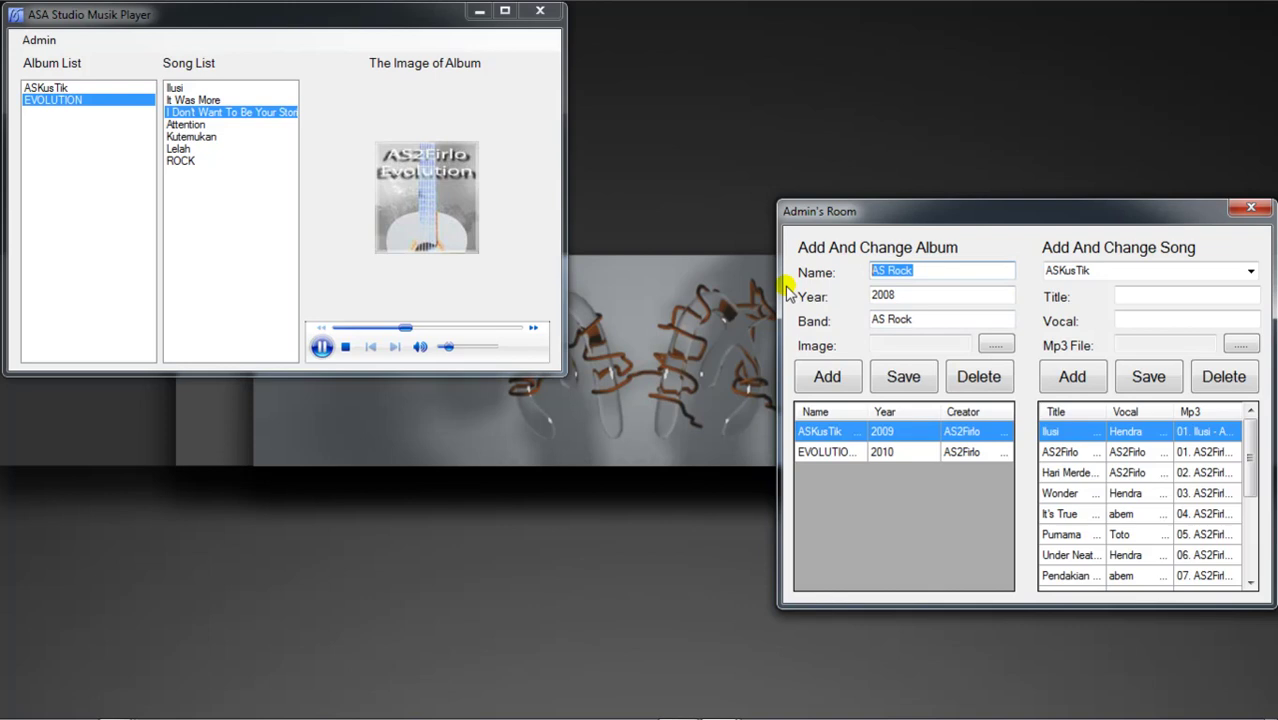
pyautogui.write('Sosial')
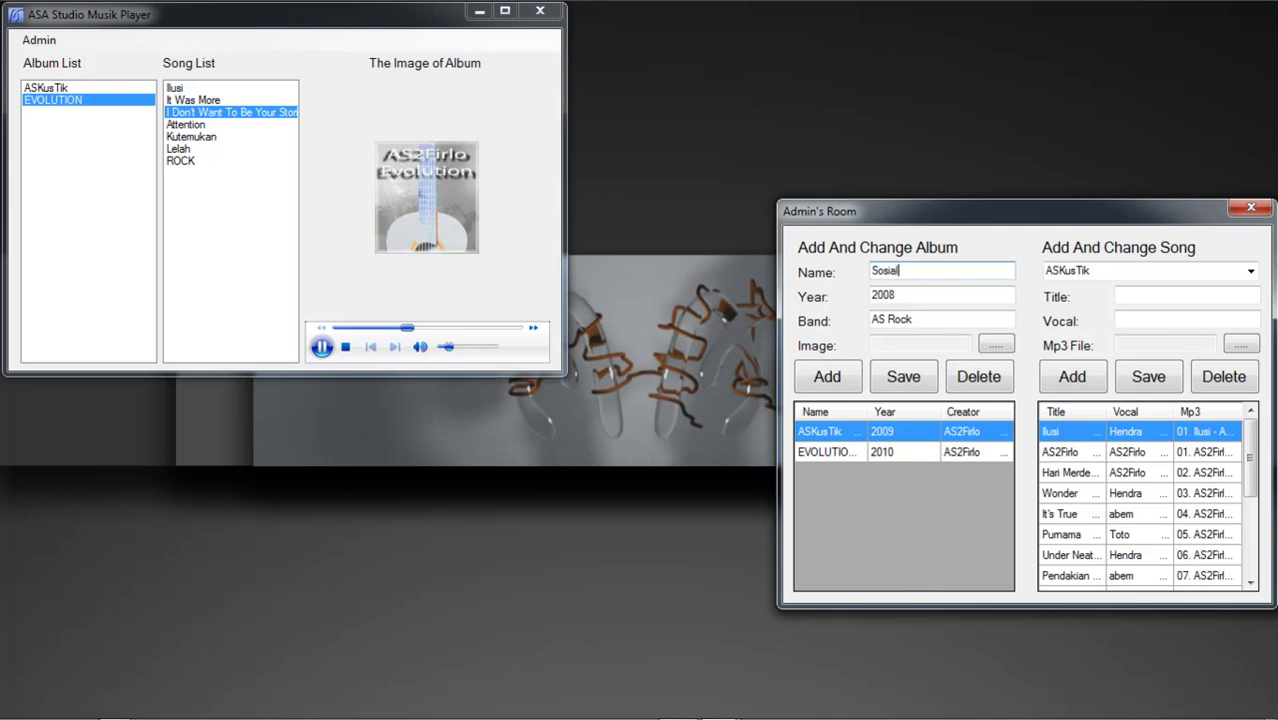
pyautogui.write('is')
pyautogui.doubleClick(940, 269)
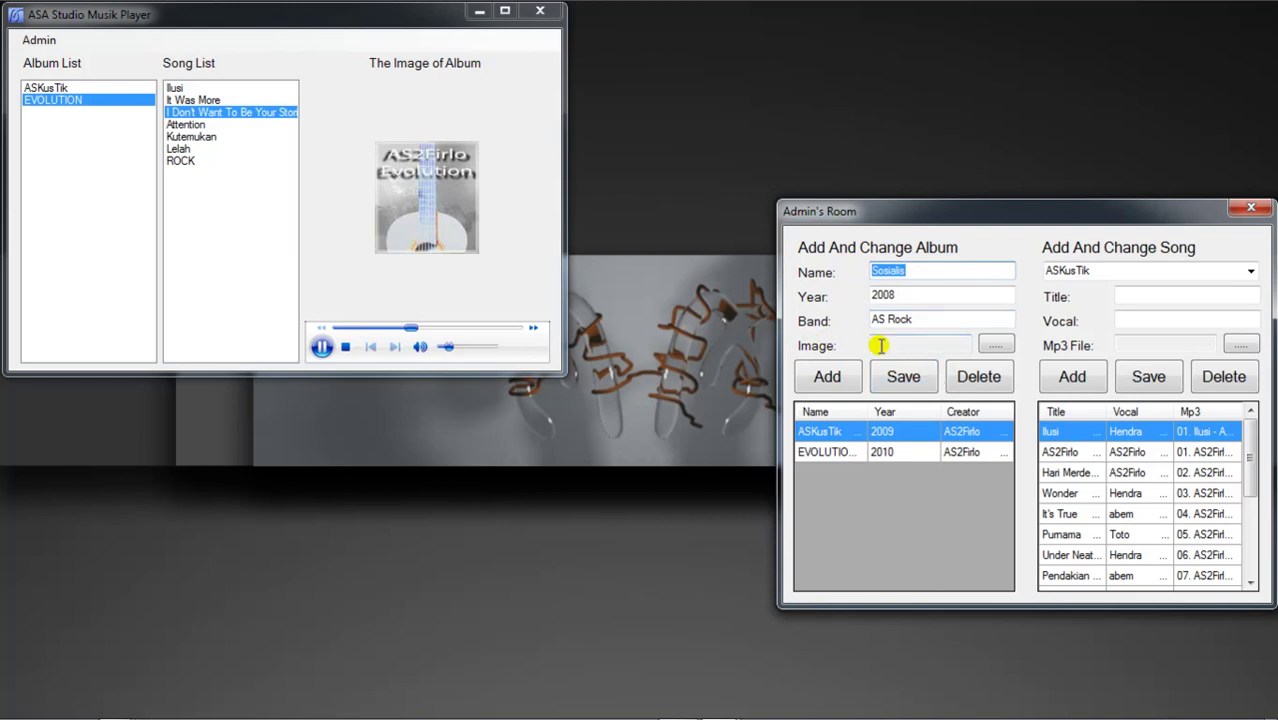
# Step: Set as-rock.jpg from AS_Band-SOSIALIS as the cover and add the Sosialis album
pyautogui.click(993, 345)
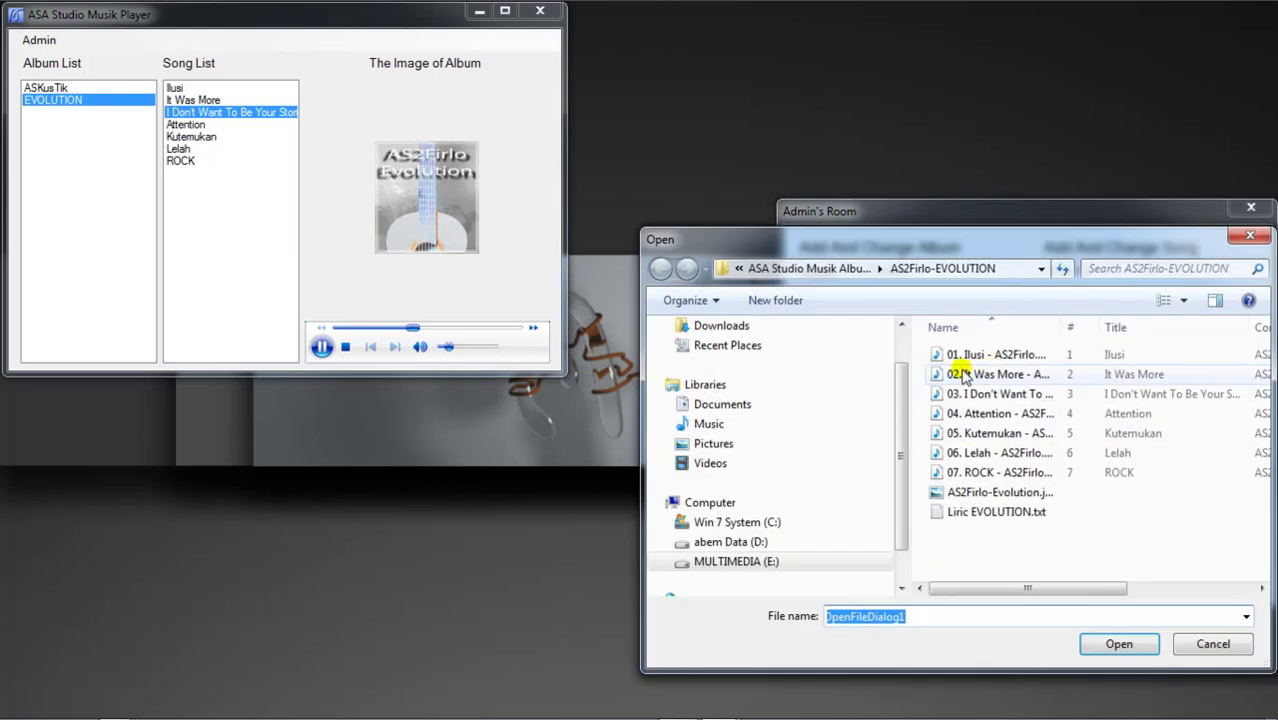
pyautogui.click(829, 268)
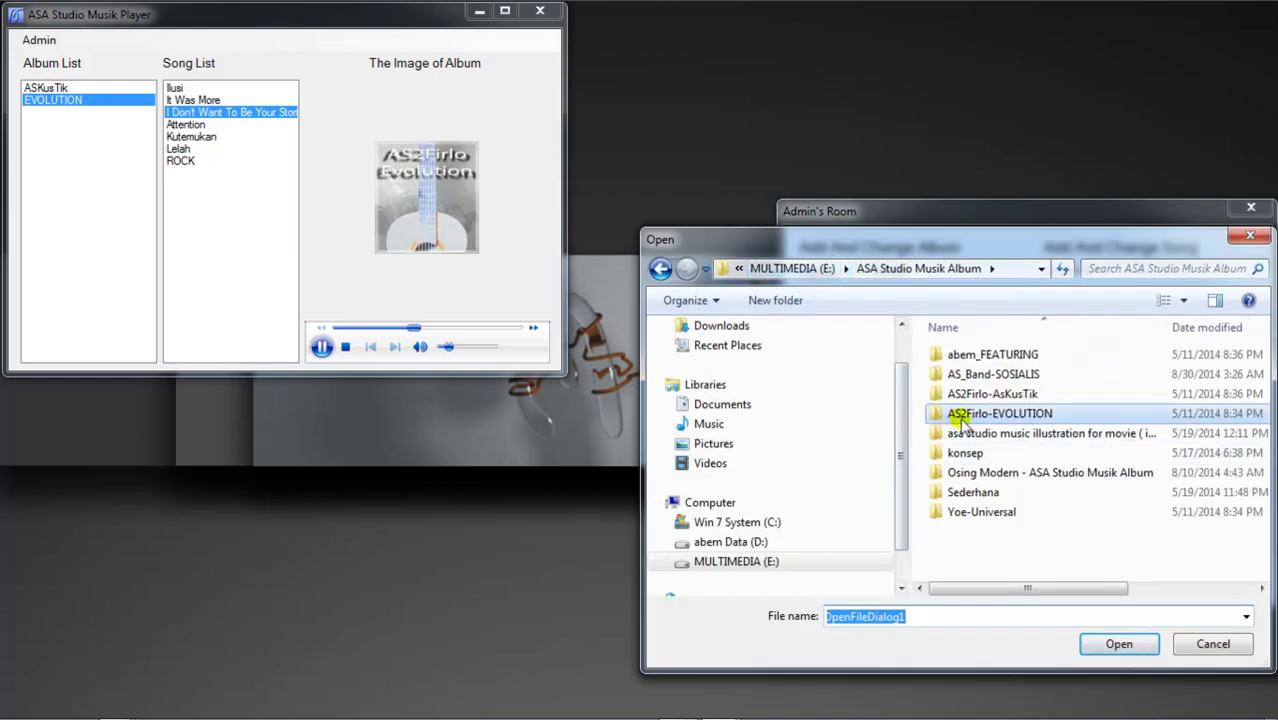
pyautogui.doubleClick(985, 376)
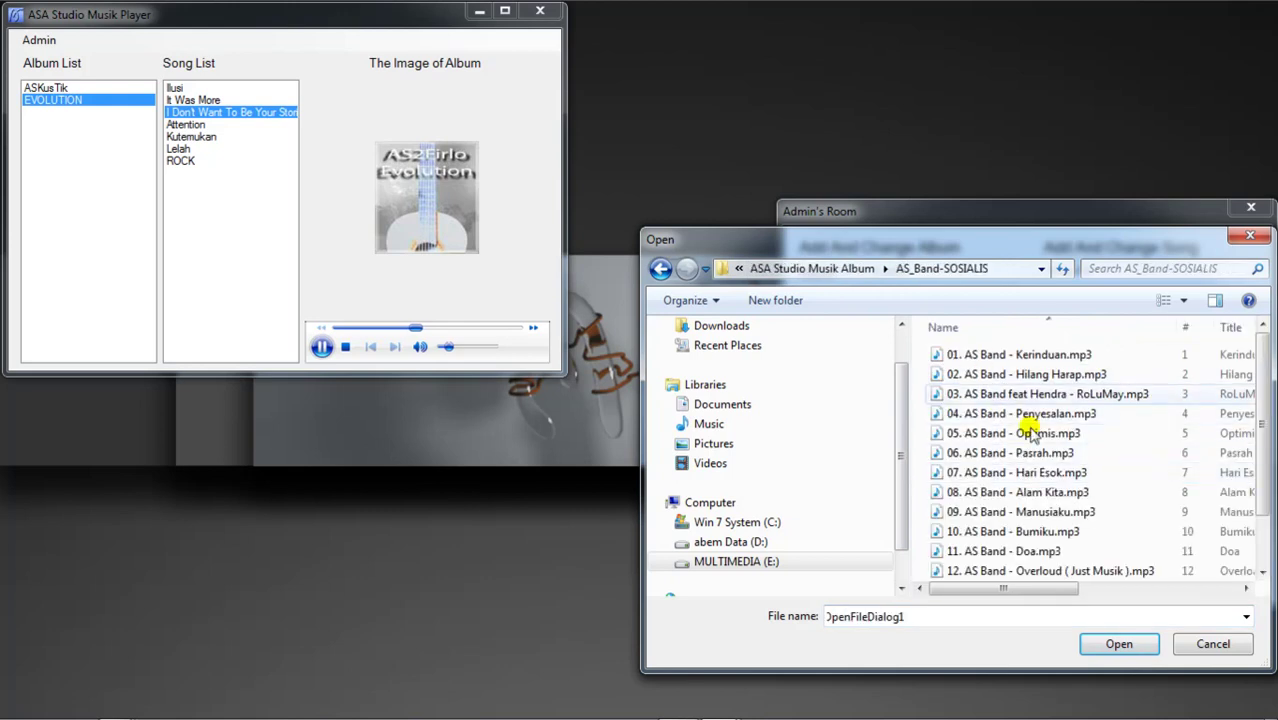
pyautogui.click(1139, 496)
pyautogui.scroll(-1, 1141, 500)
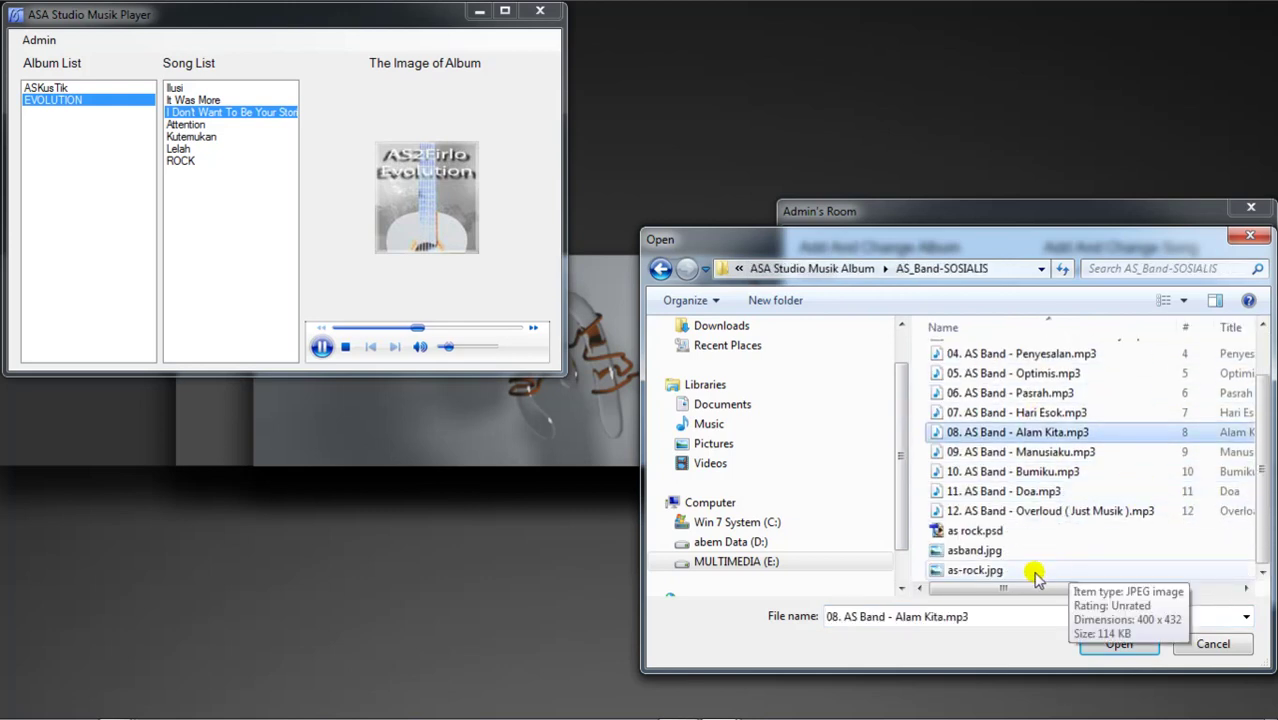
pyautogui.doubleClick(972, 572)
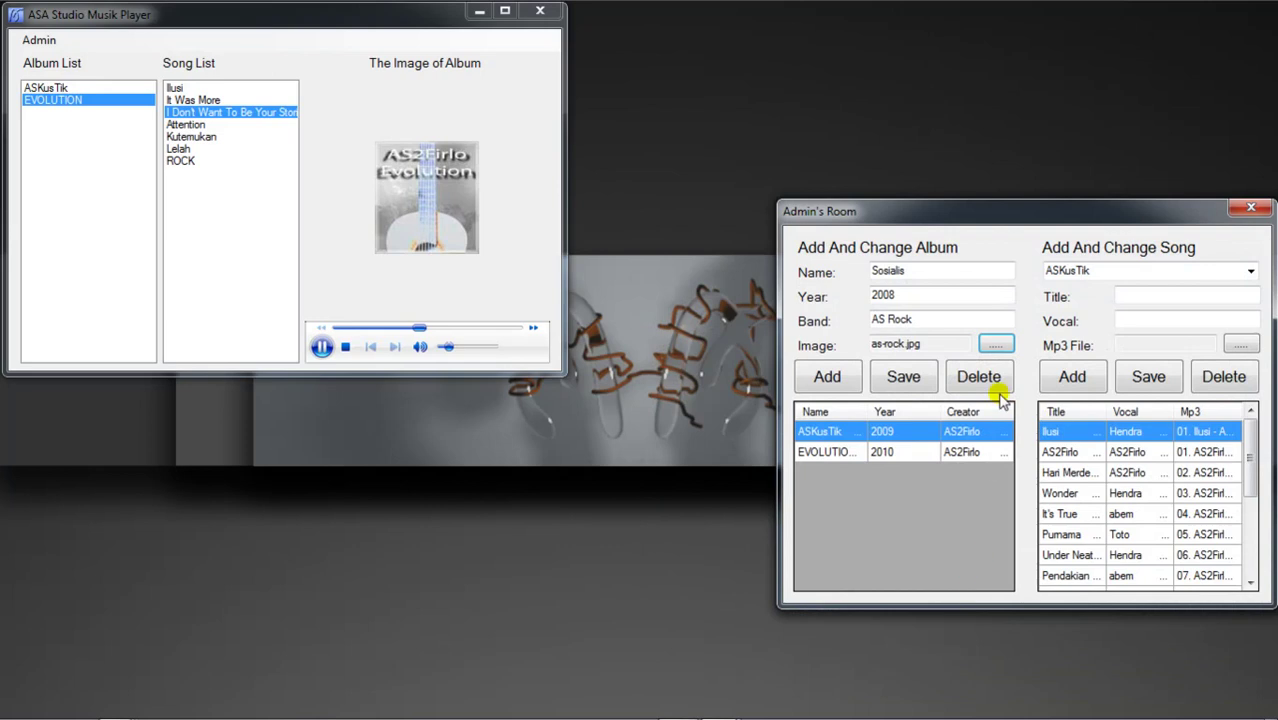
pyautogui.click(828, 376)
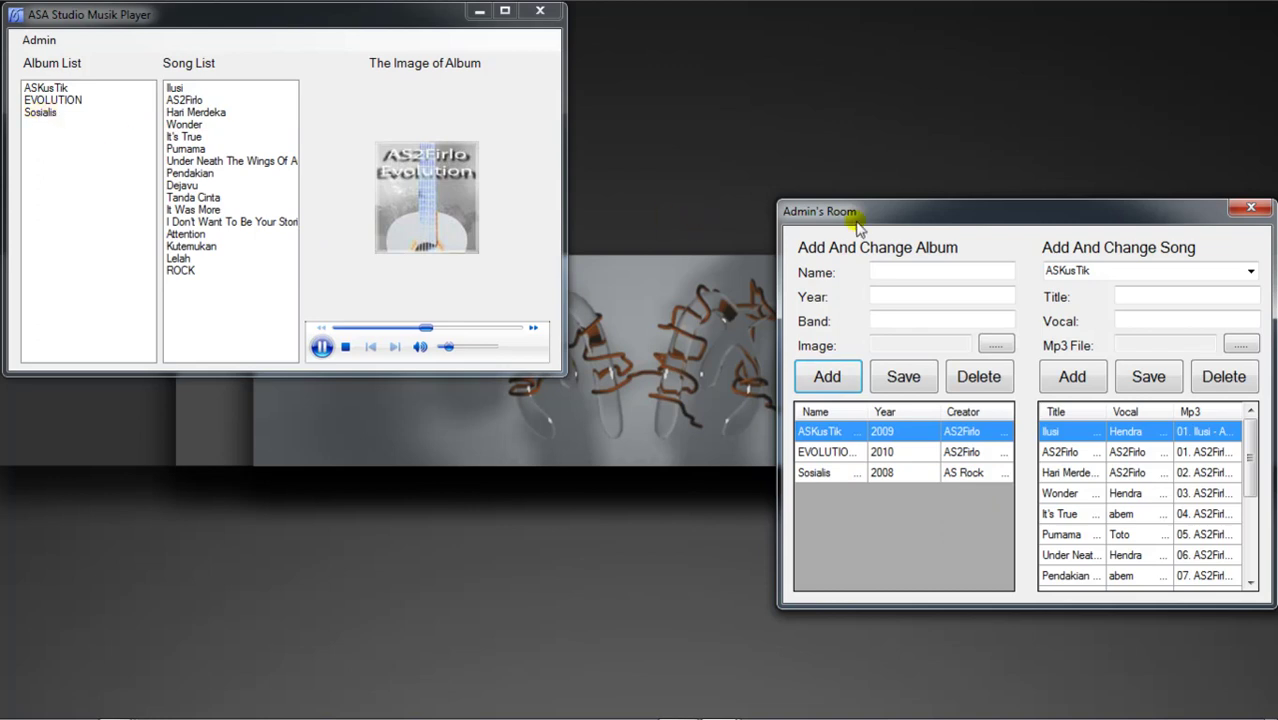
# Step: File the new song under Sosialis and enter title Kerinduan with its vocalist
pyautogui.click(38, 113)
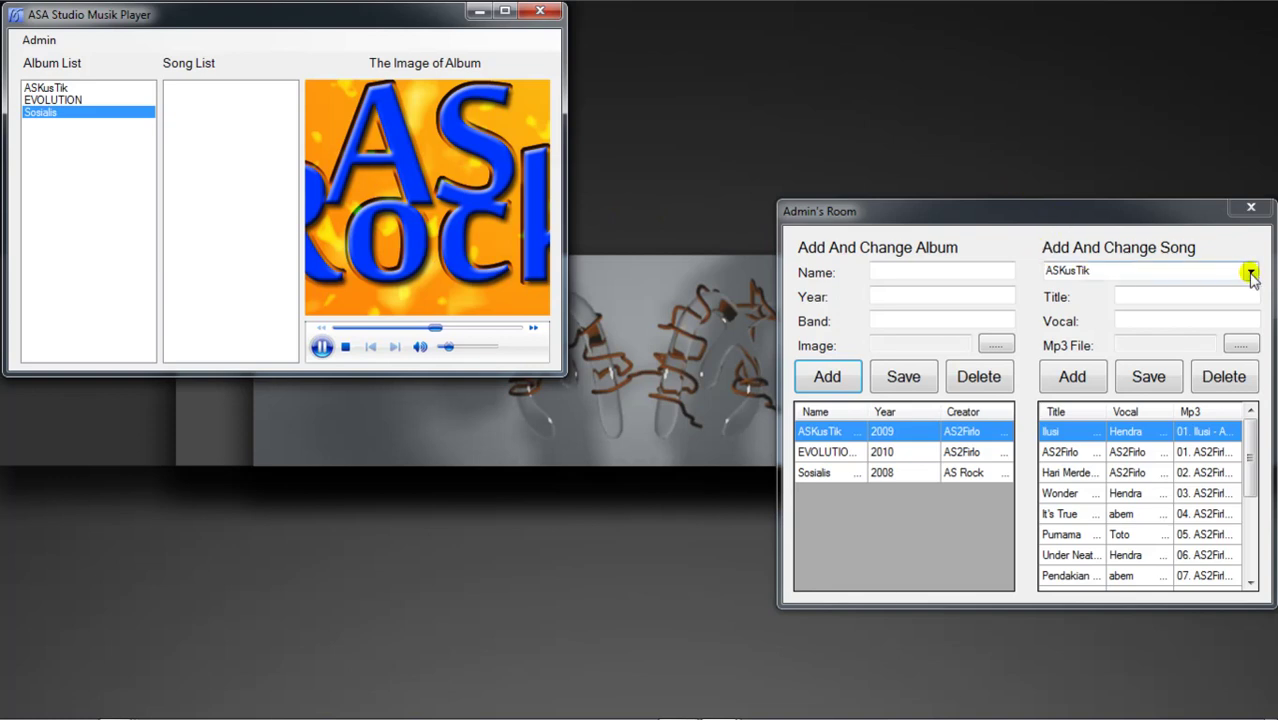
pyautogui.click(1250, 271)
pyautogui.click(1087, 315)
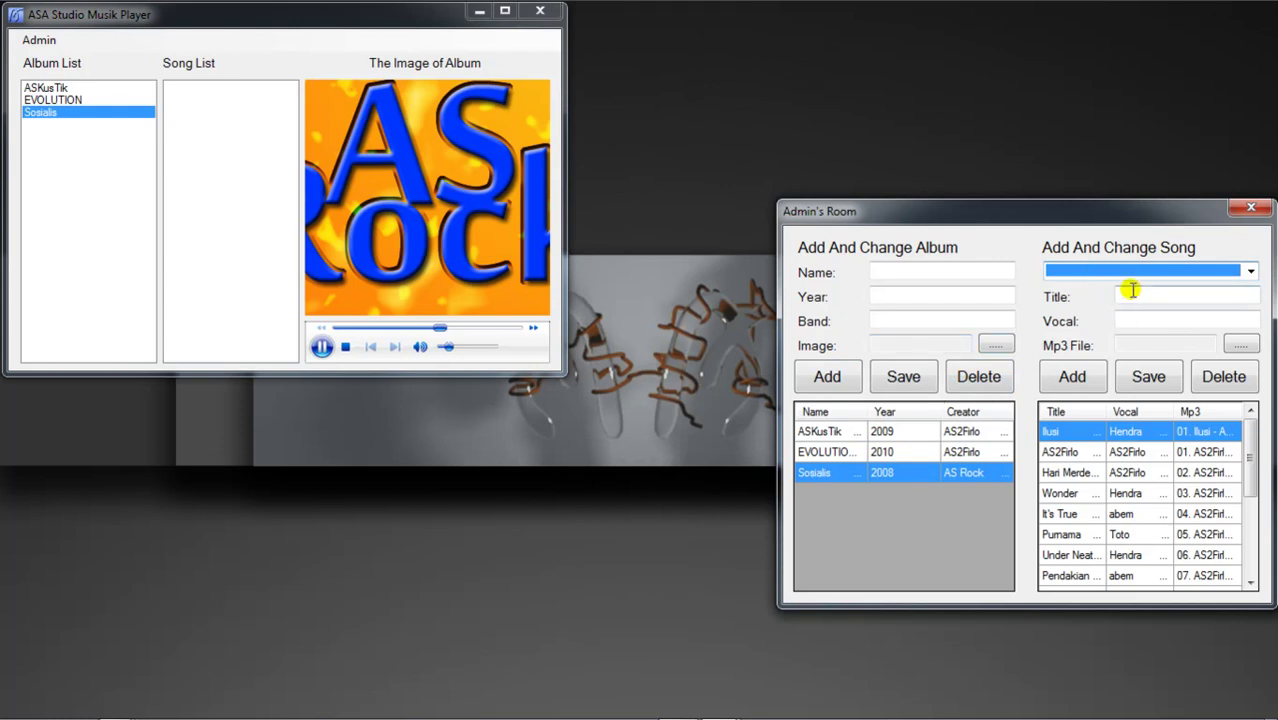
pyautogui.click(1133, 292)
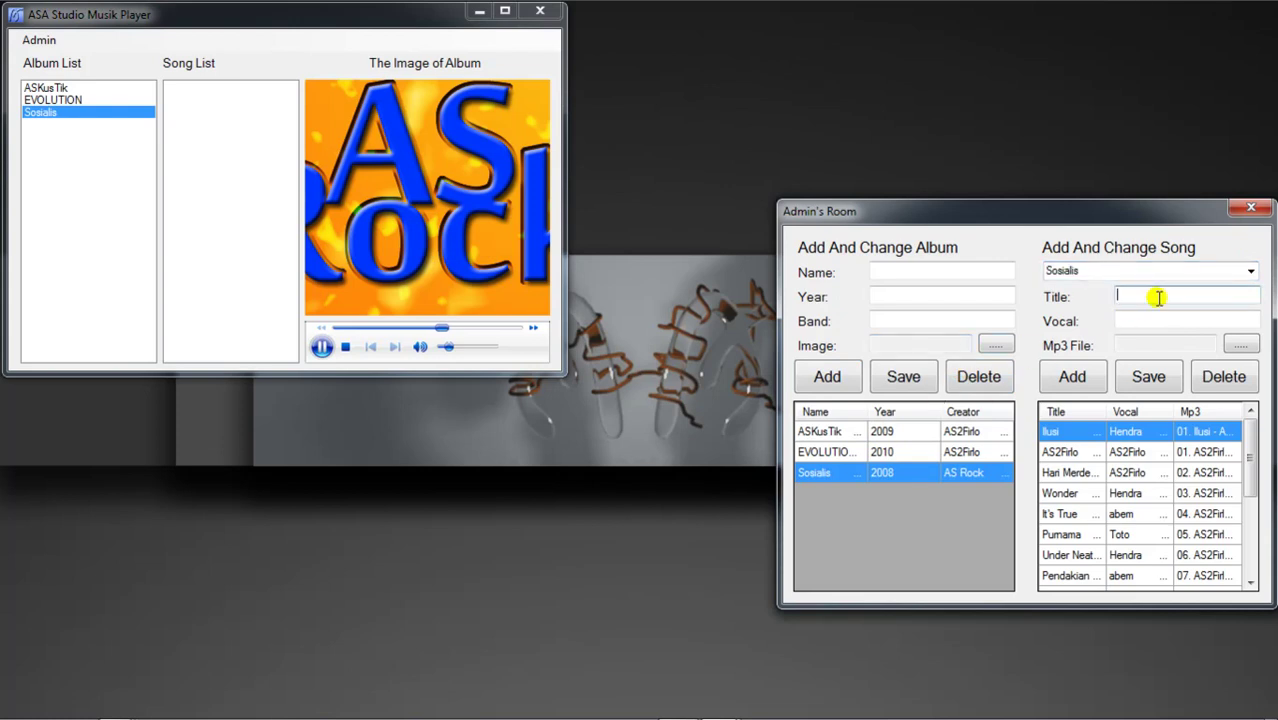
pyautogui.write('Kerinduan')
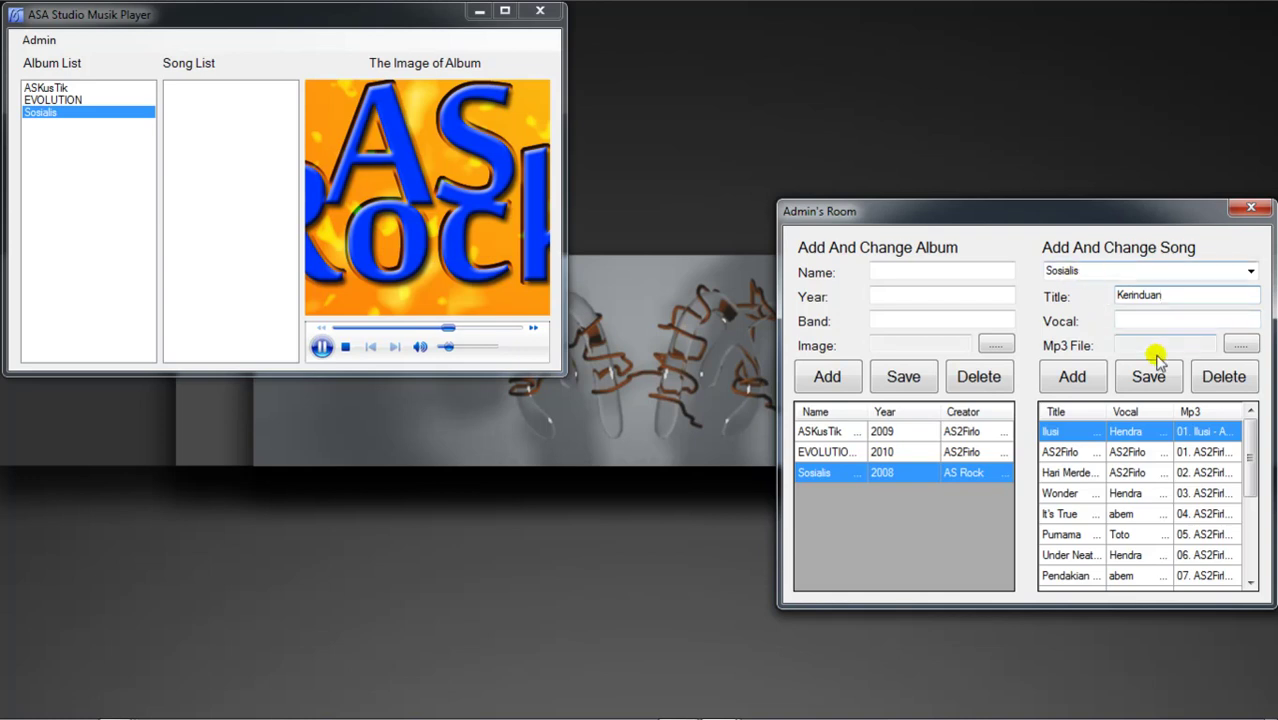
pyautogui.click(1130, 323)
pyautogui.write('abem')
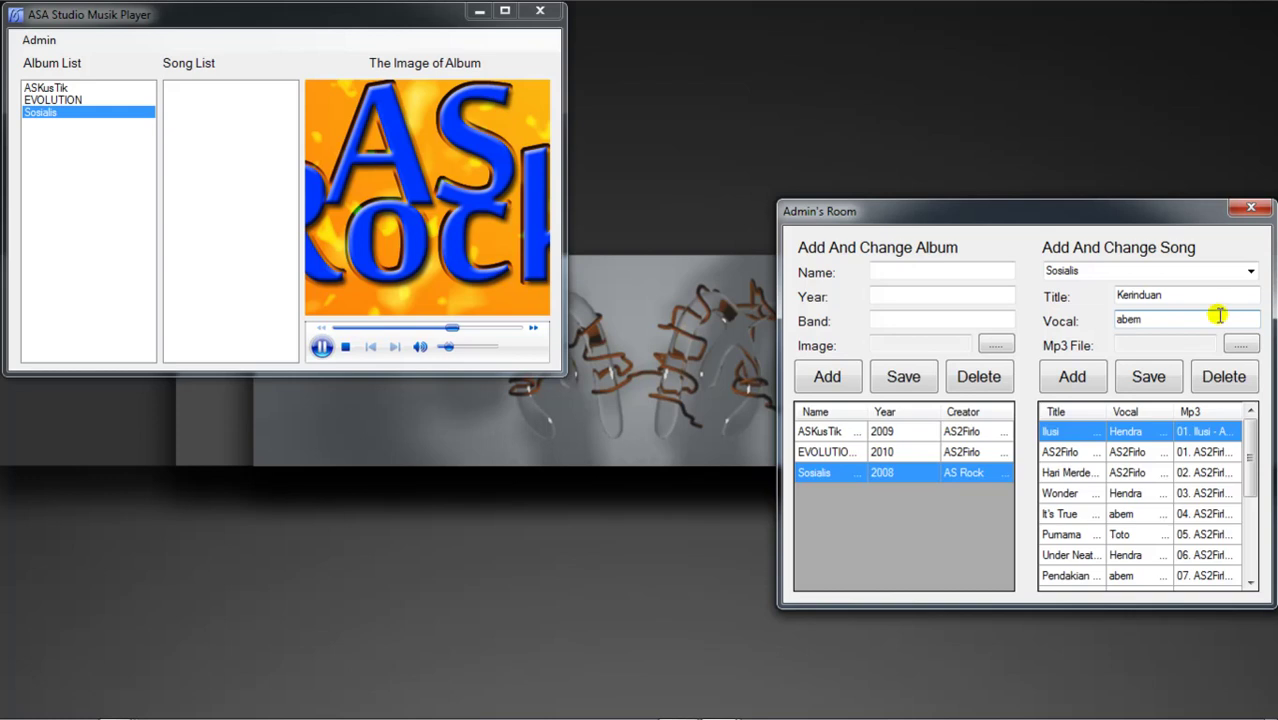
# Step: Attach 01. AS Band - Kerinduan.mp3, add the song and confirm the message
pyautogui.click(1238, 344)
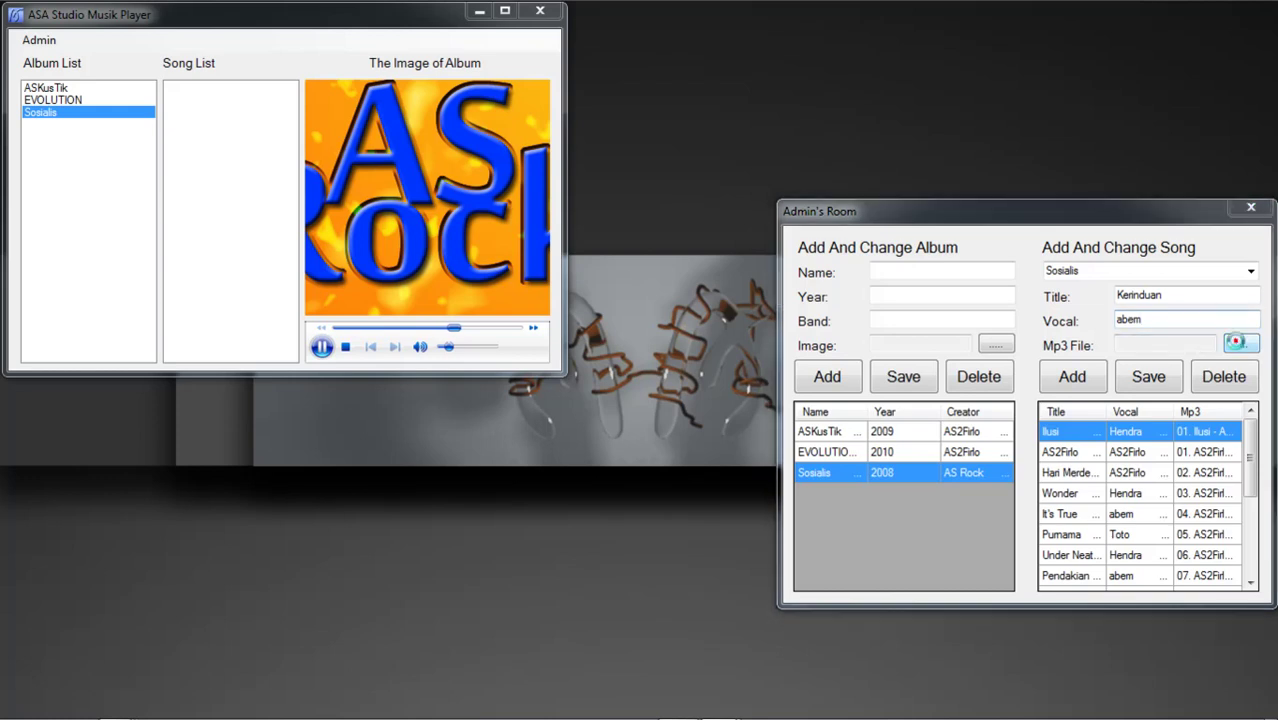
pyautogui.click(985, 354)
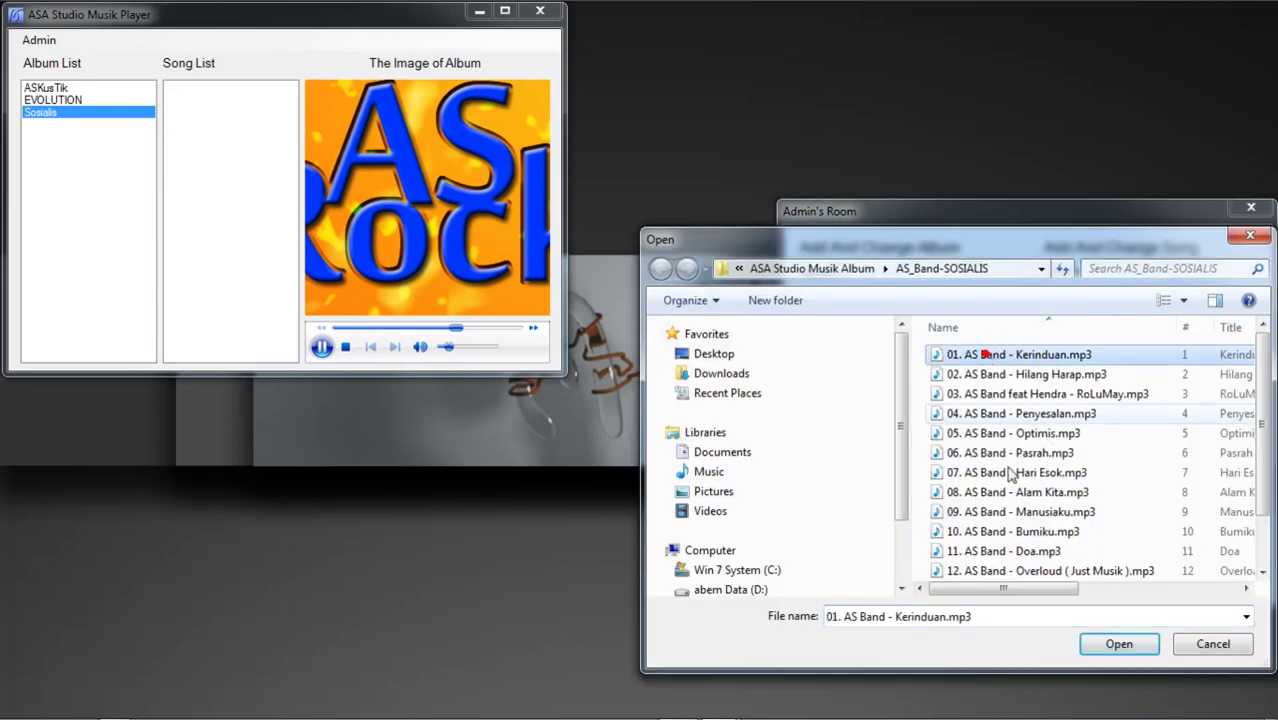
pyautogui.click(1119, 644)
pyautogui.click(1062, 375)
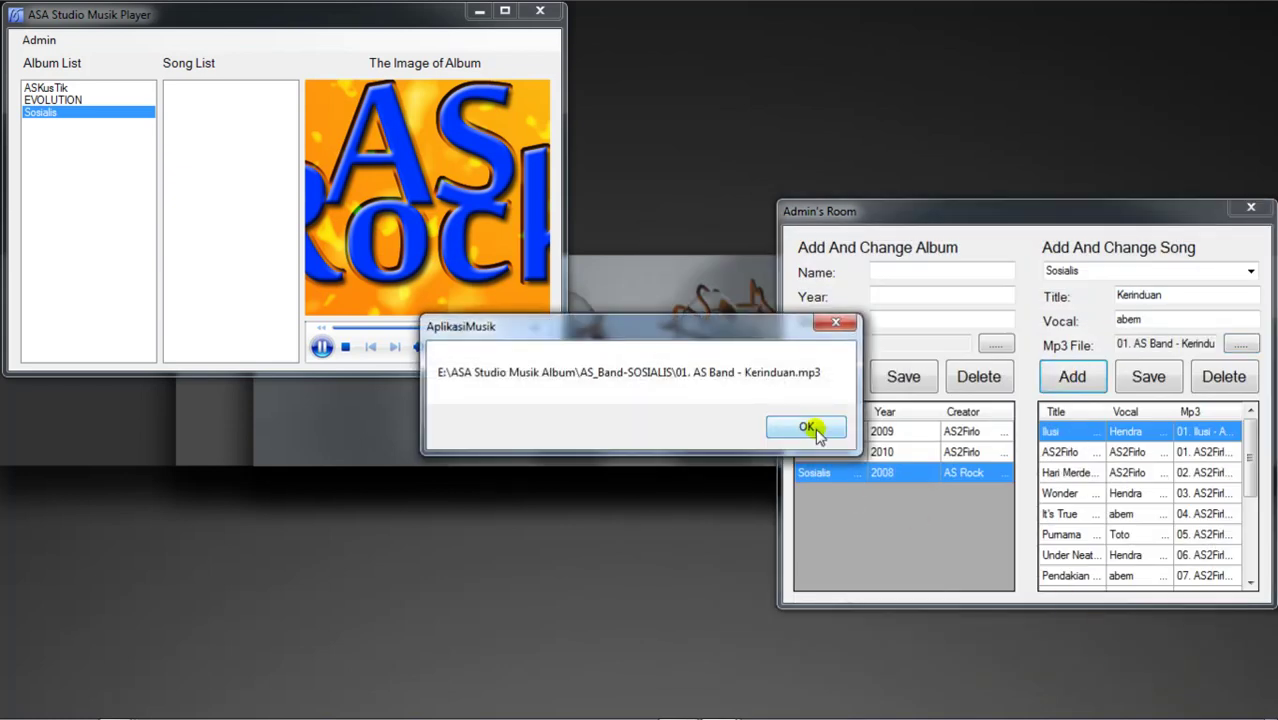
pyautogui.click(808, 428)
pyautogui.moveTo(1250, 435); pyautogui.dragTo(1258, 560)
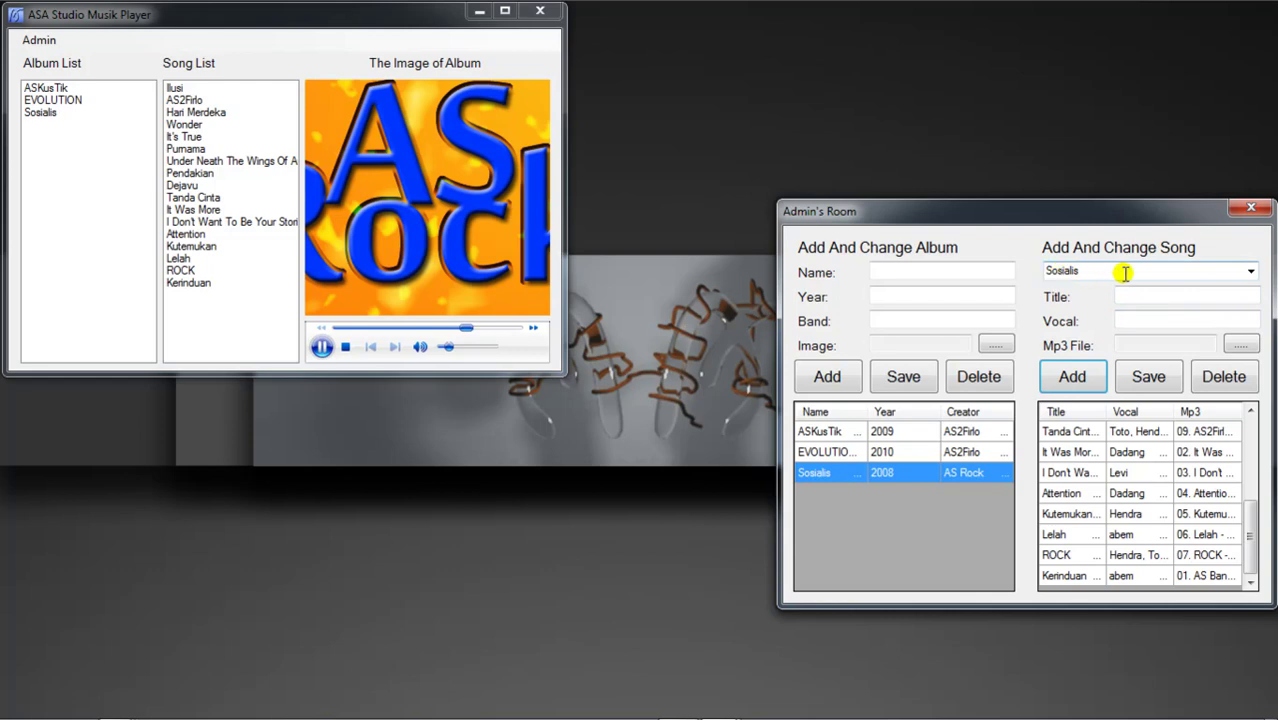
# Step: Pick Sosialis as the song's album and attach 02. AS Band - Hilang Harap.mp3
pyautogui.click(1250, 273)
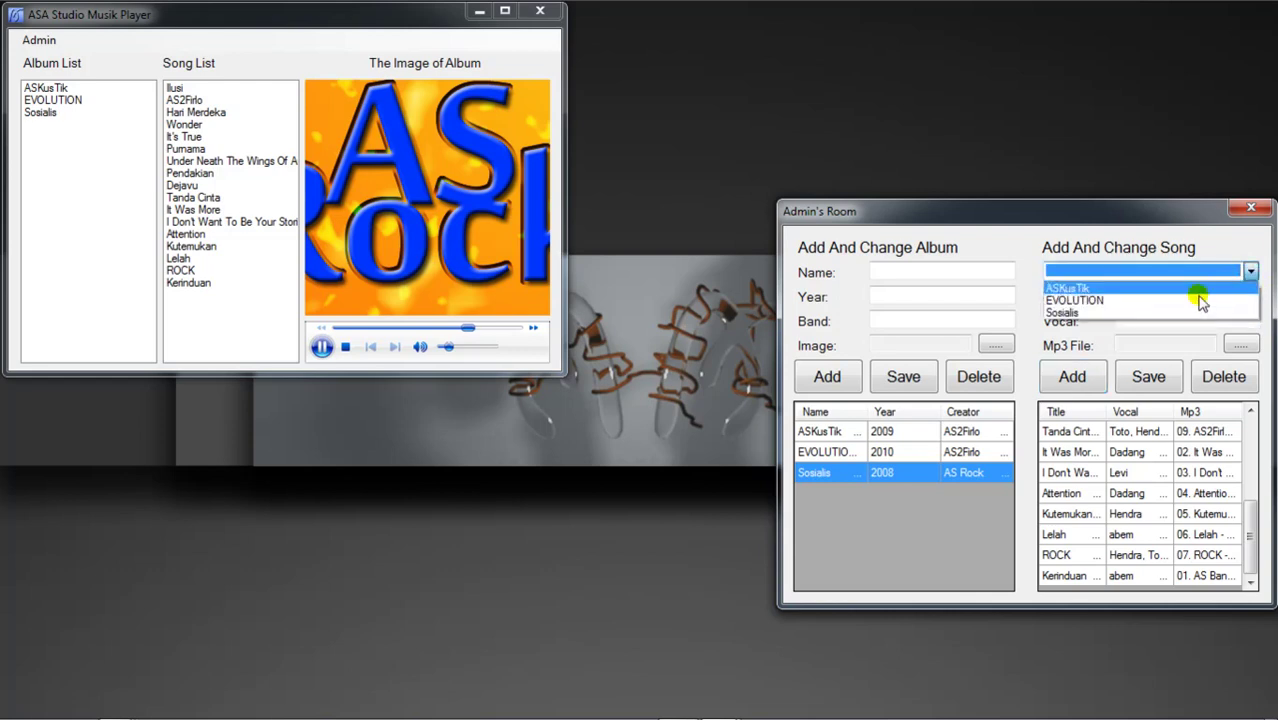
pyautogui.click(1138, 316)
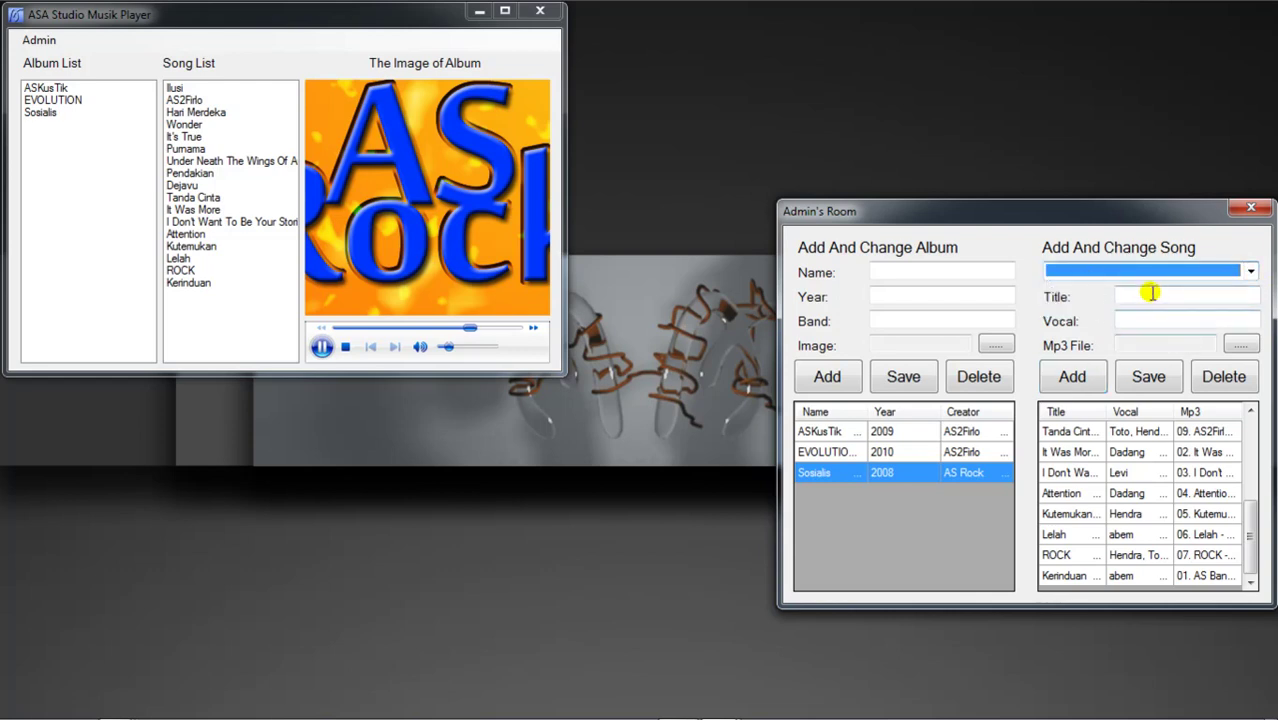
pyautogui.click(1150, 290)
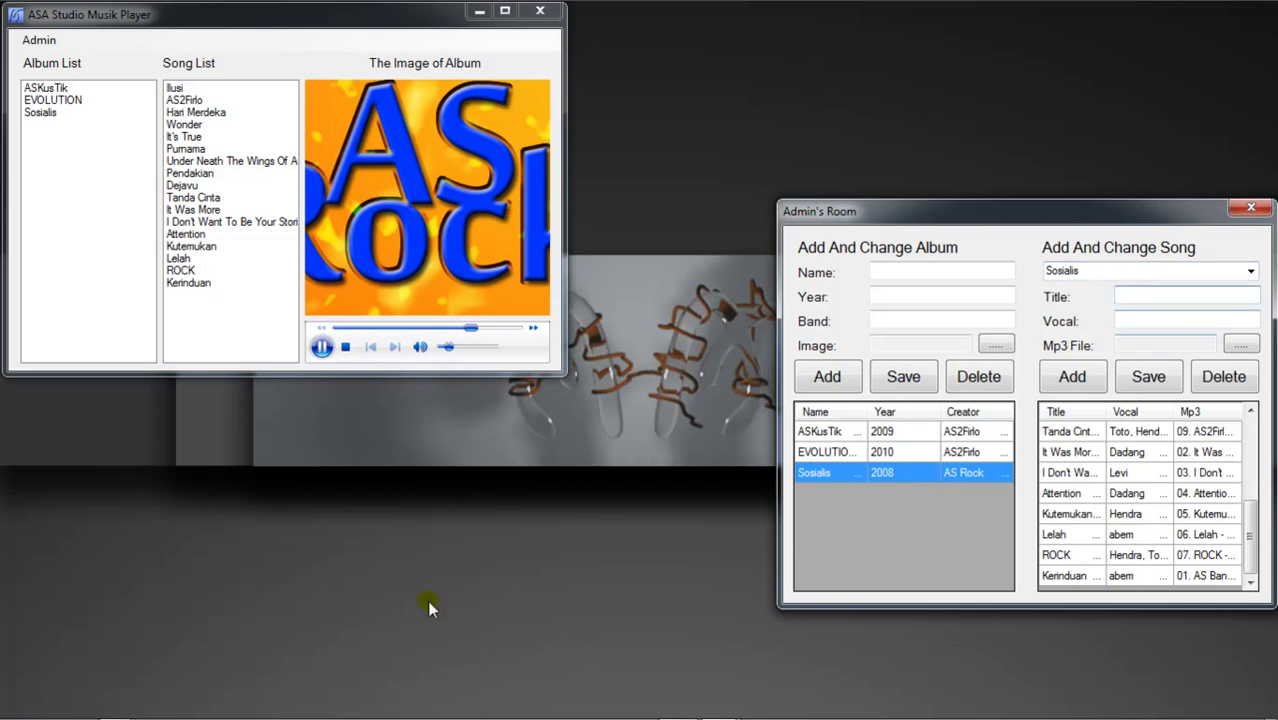
pyautogui.click(1240, 344)
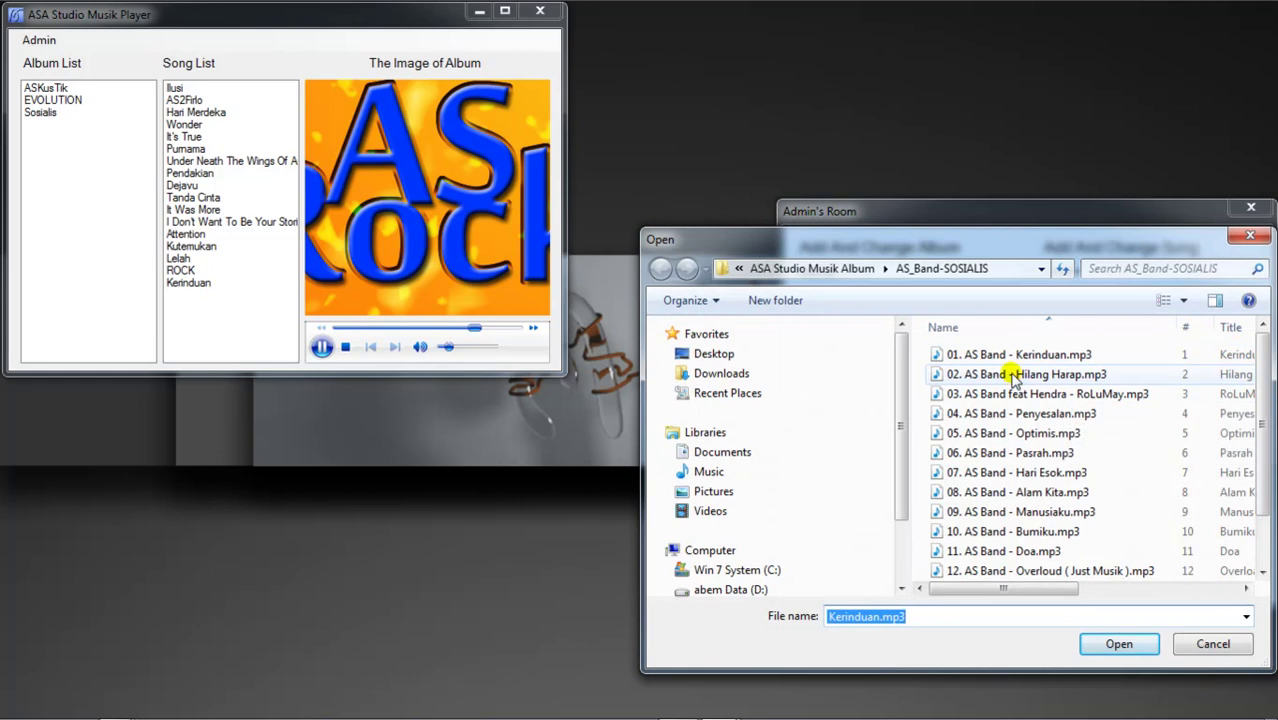
pyautogui.click(1013, 376)
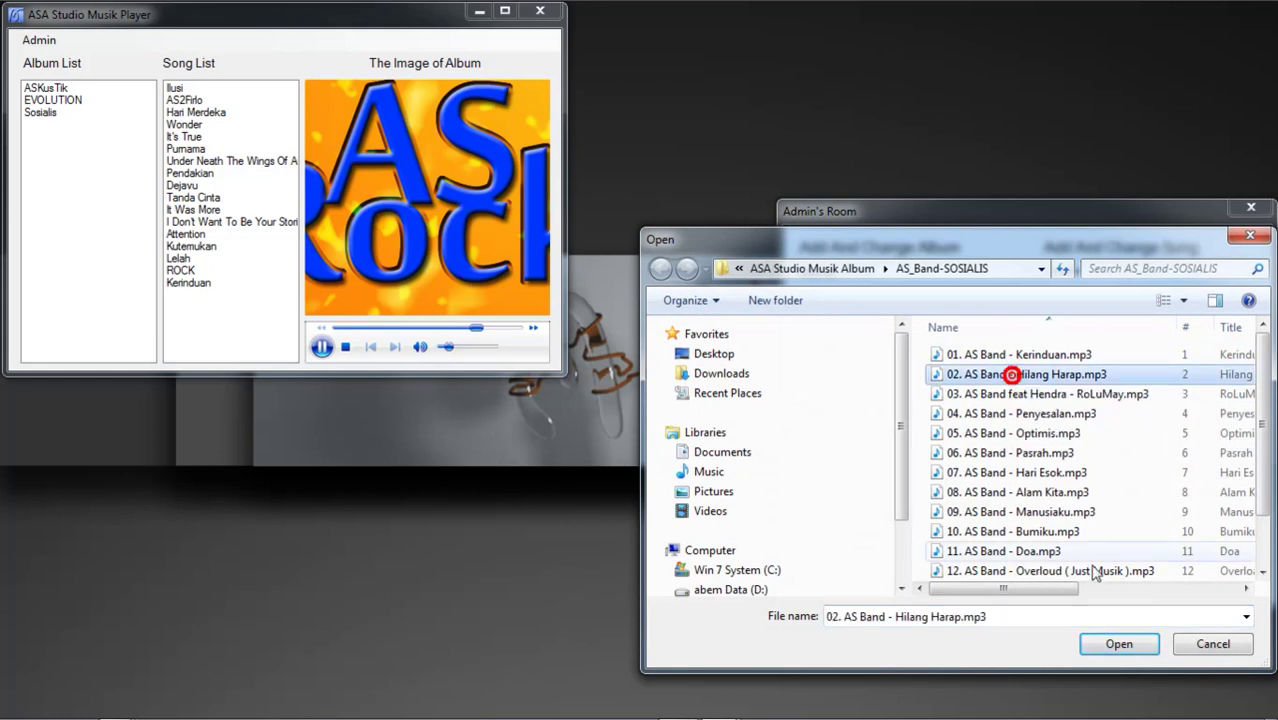
pyautogui.click(1119, 644)
# Step: Enter title Hilang Harap with its vocalist, add the song and confirm
pyautogui.click(1139, 291)
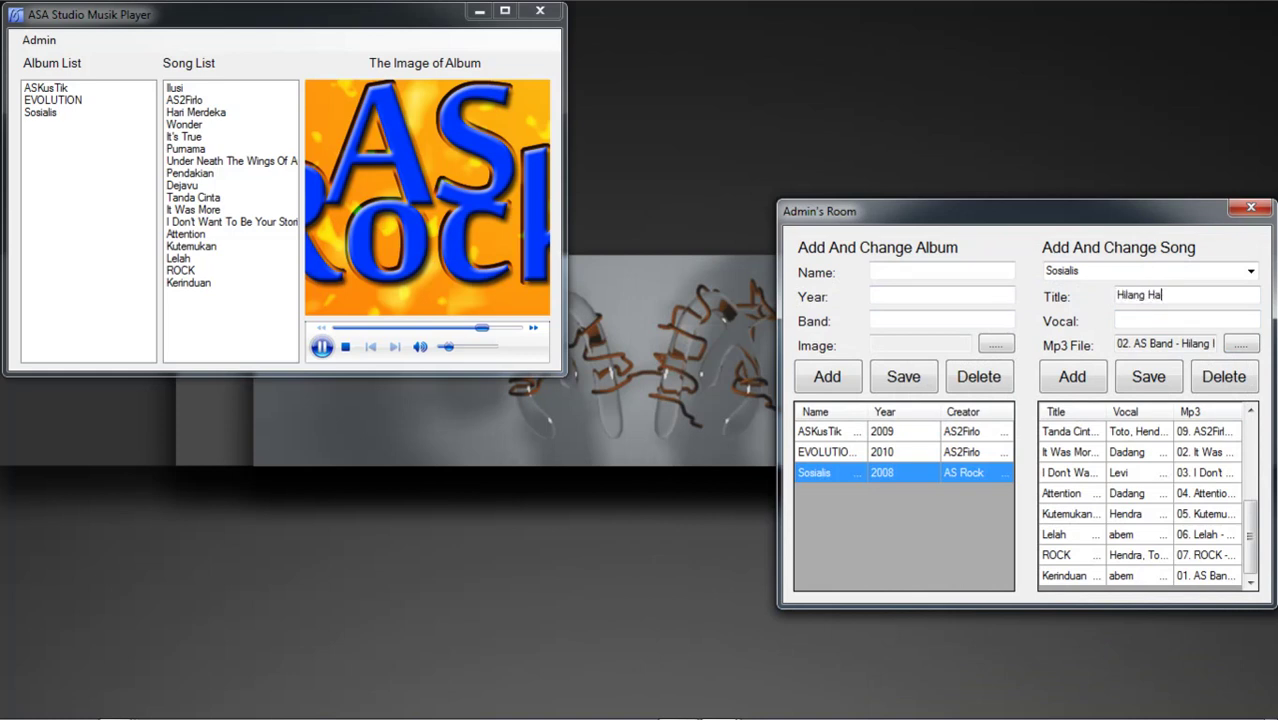
pyautogui.click(1162, 318)
pyautogui.write('abem')
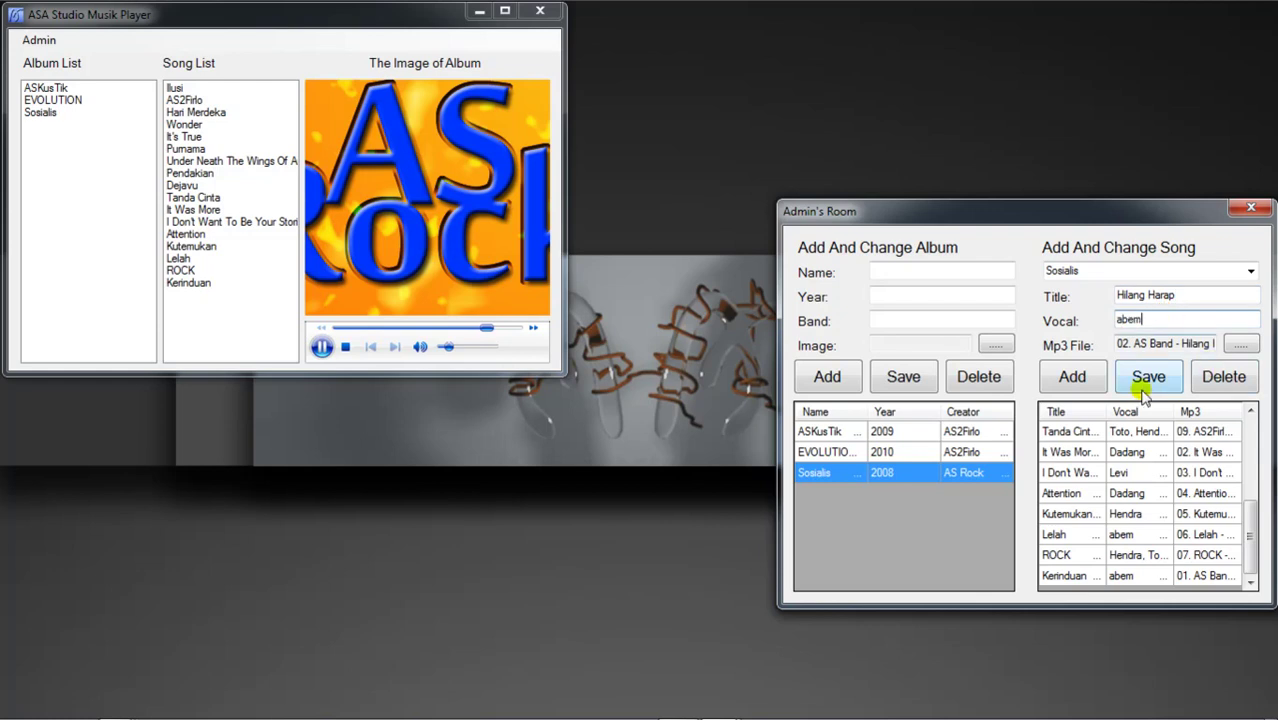
pyautogui.click(1062, 378)
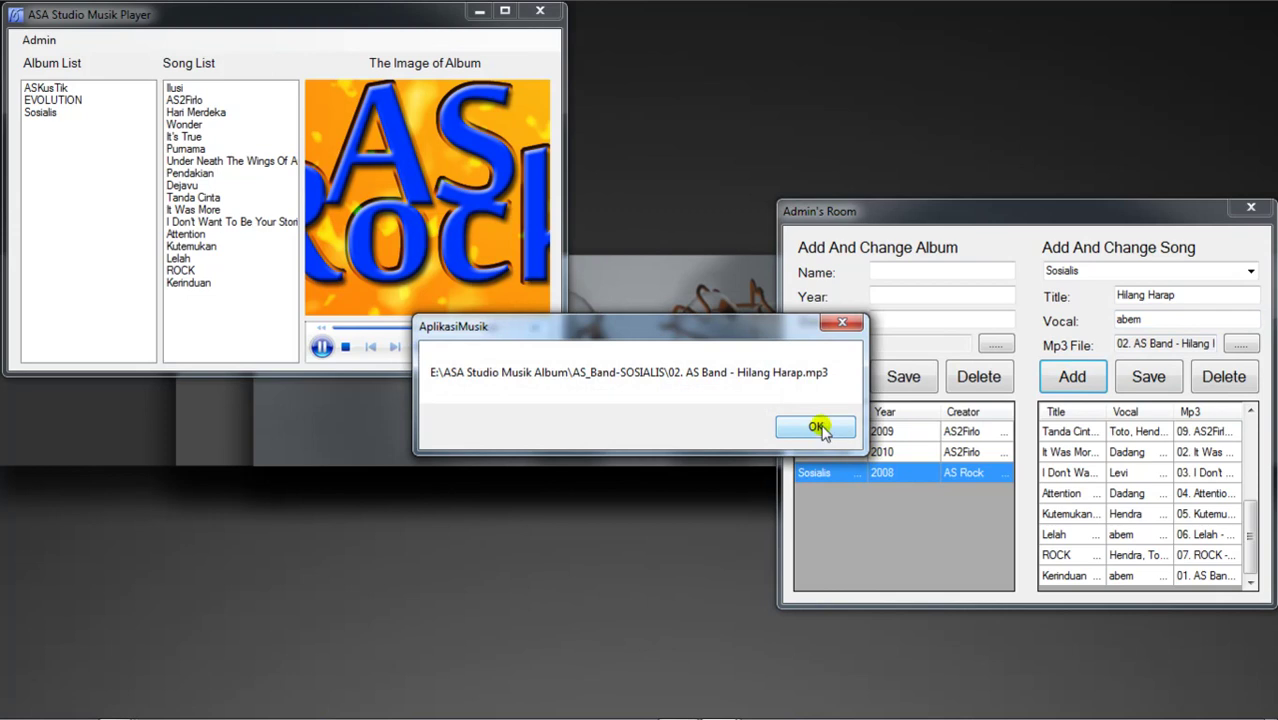
pyautogui.click(817, 428)
pyautogui.click(1241, 342)
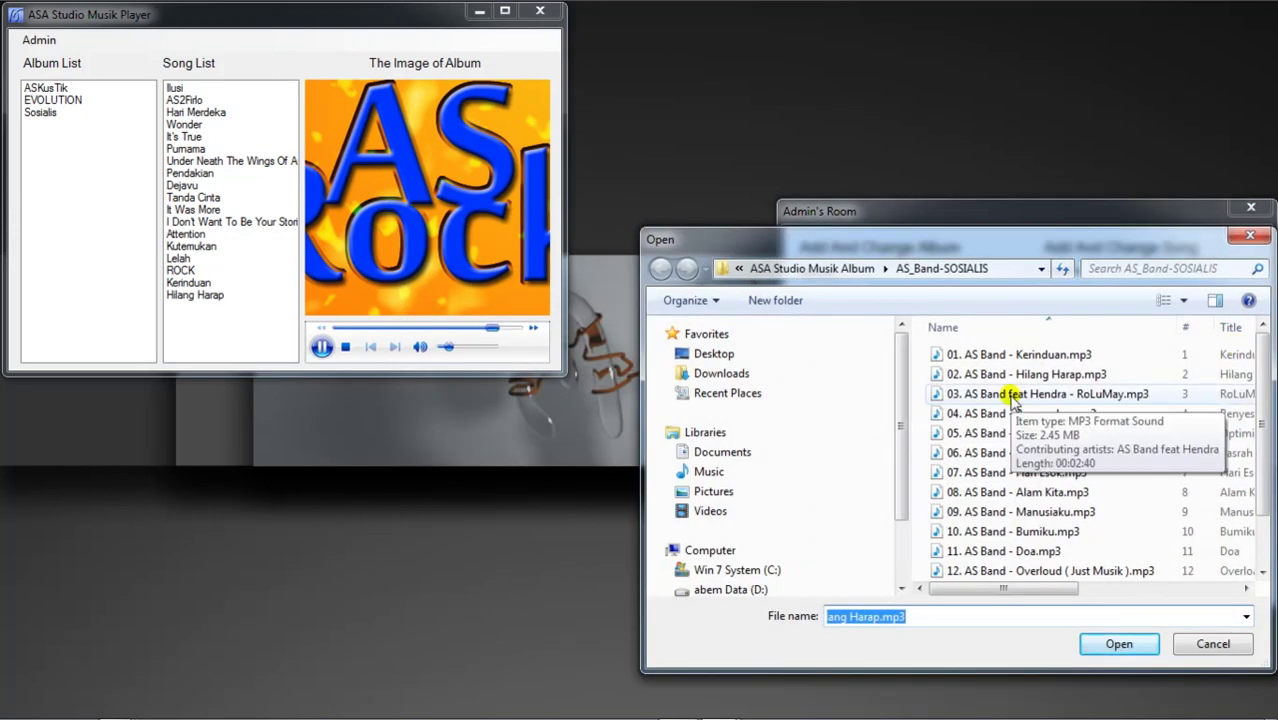
# Step: Attach the track 03 mp3, title it RoLuMay with its three vocalists, and add it
pyautogui.doubleClick(1013, 396)
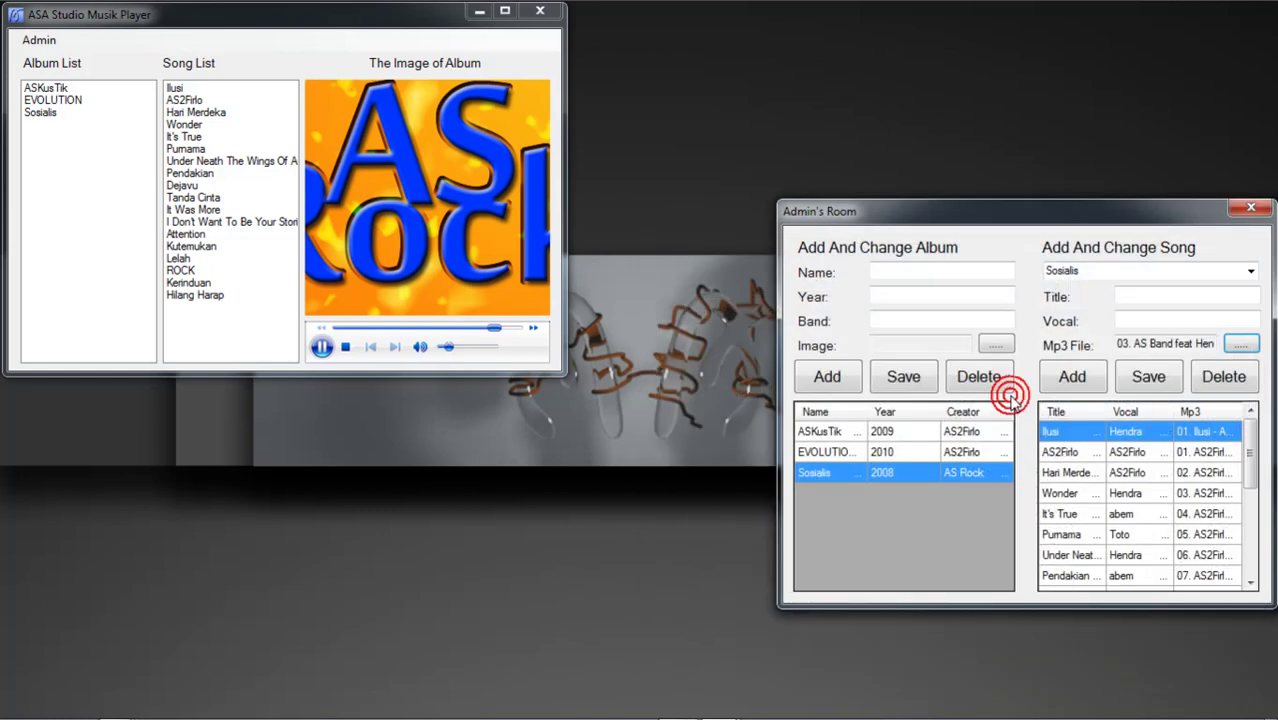
pyautogui.click(1158, 293)
pyautogui.click(1157, 291)
pyautogui.write('RoLuMay')
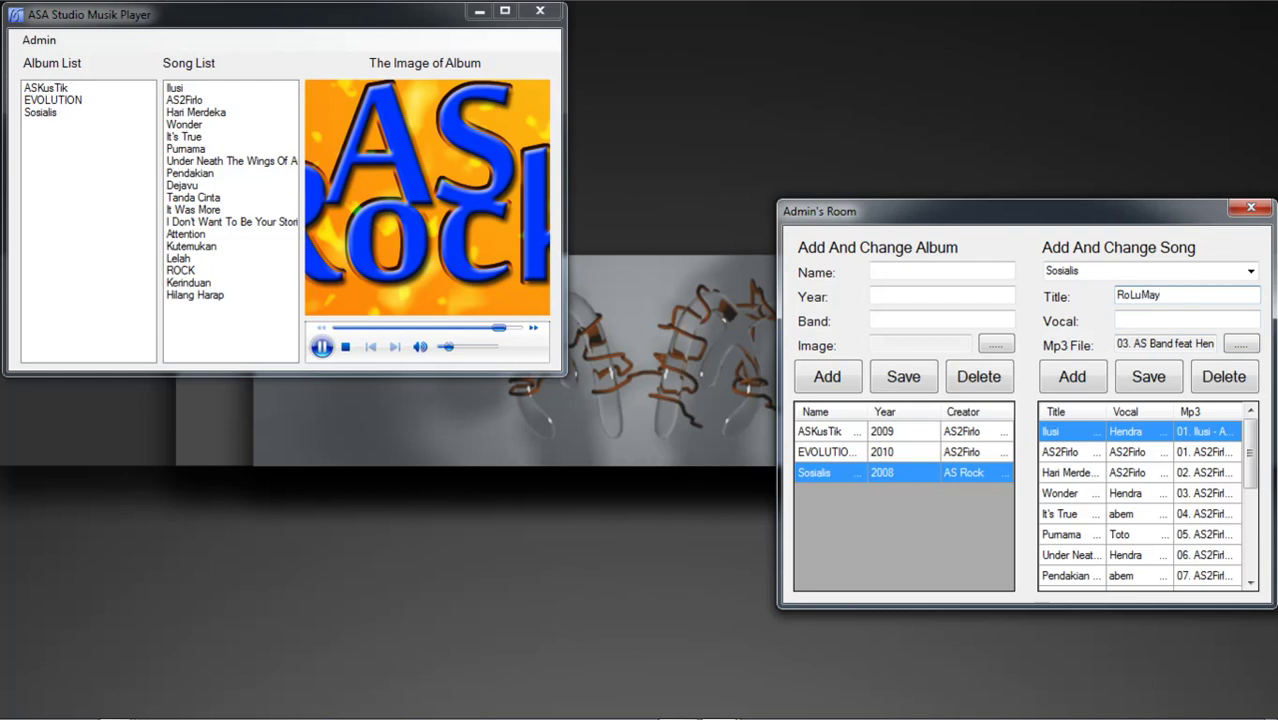
pyautogui.click(1168, 320)
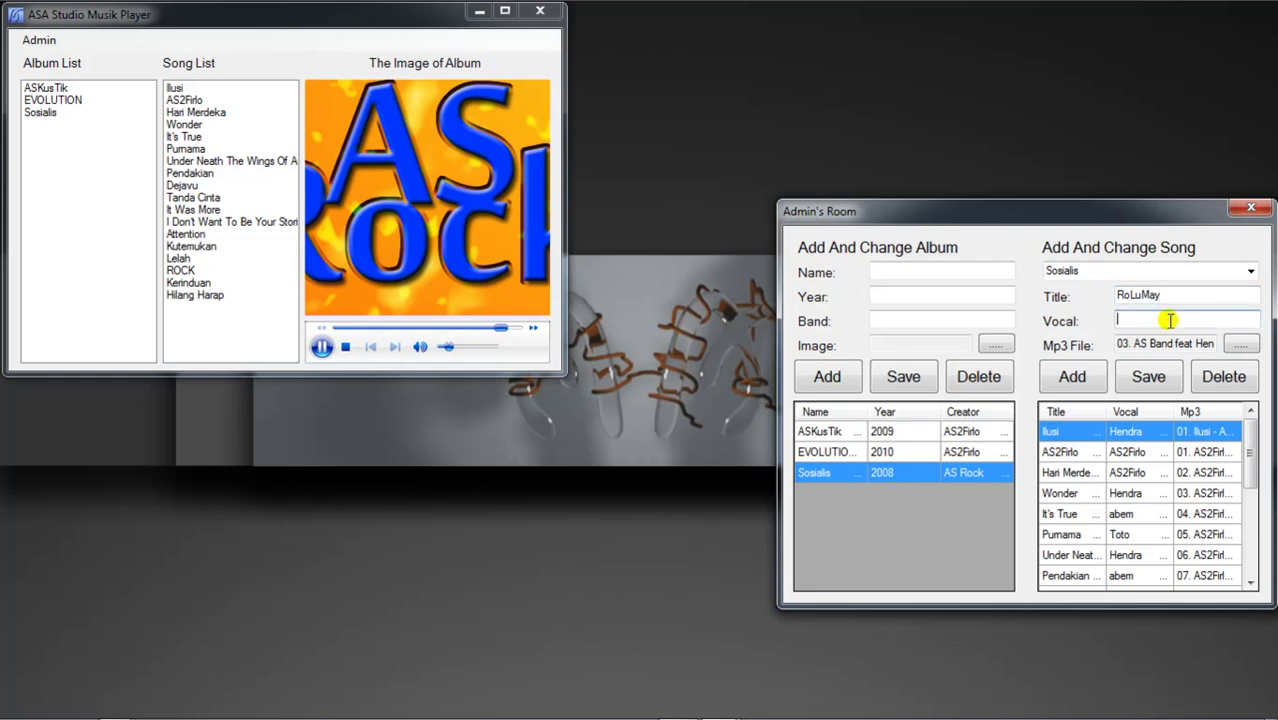
pyautogui.write('Hendra, Toto, abem')
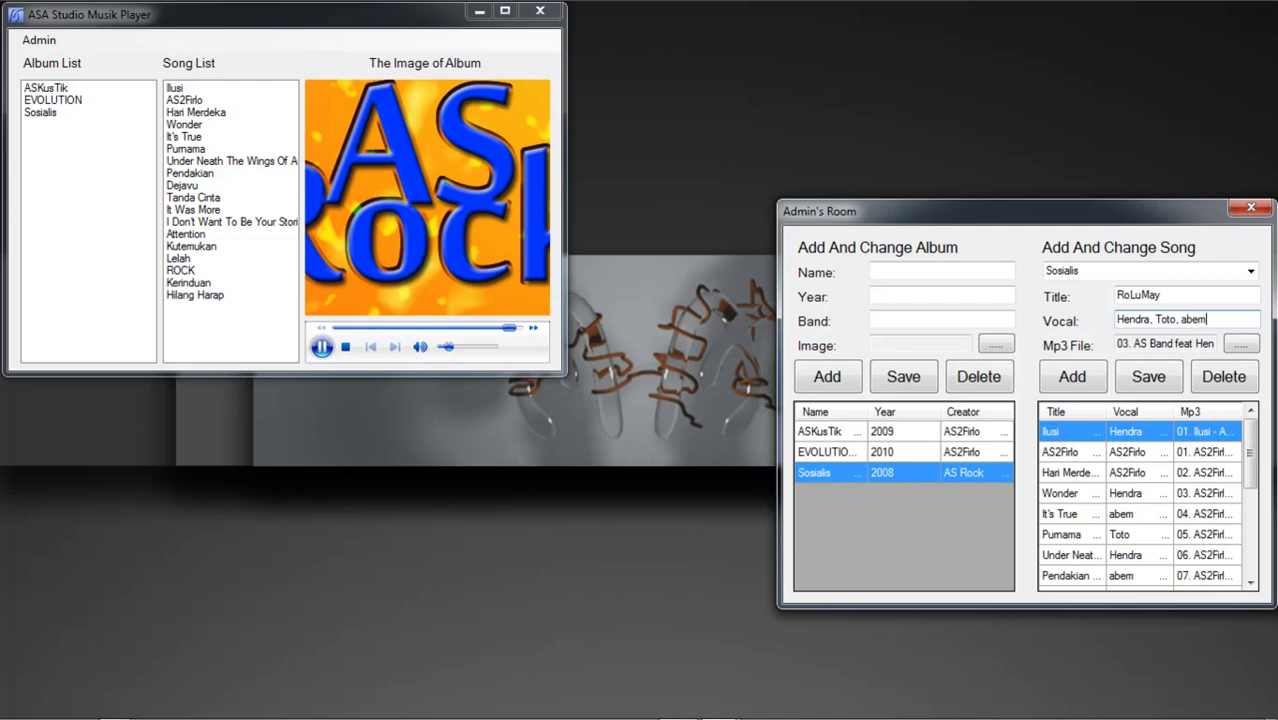
pyautogui.click(1066, 380)
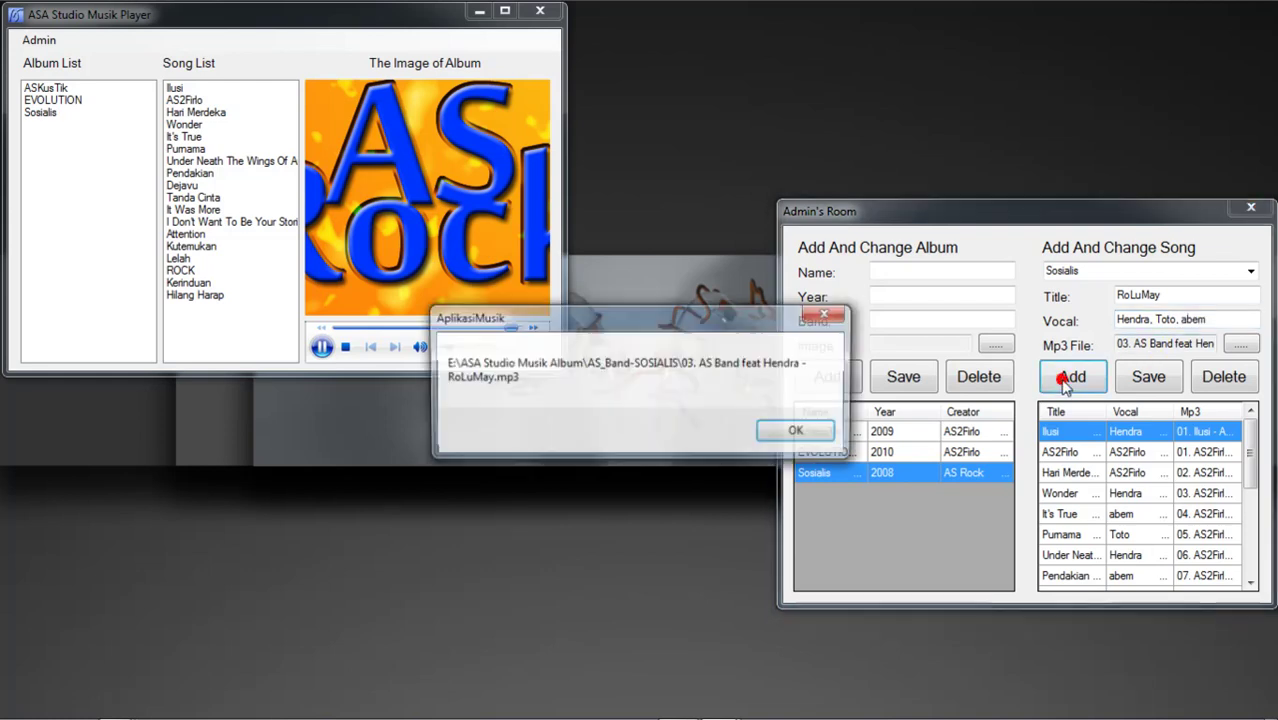
pyautogui.click(819, 428)
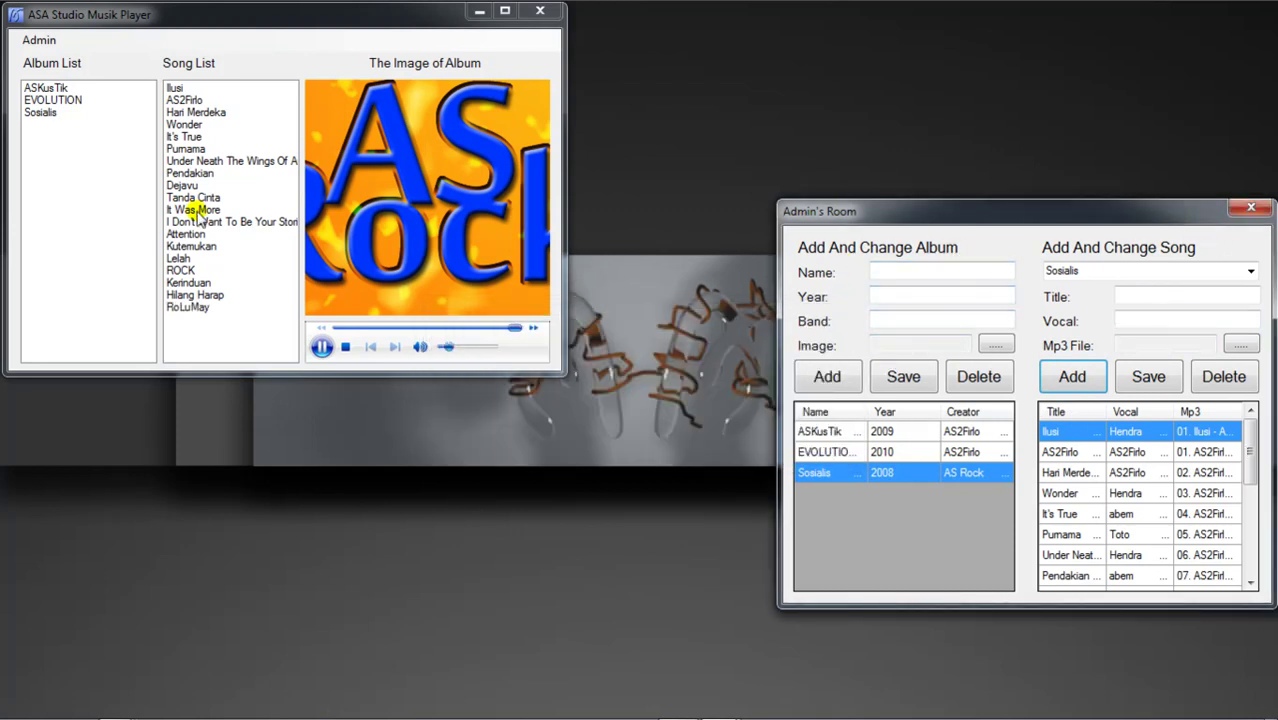
# Step: Show the Sosialis album's songs and start playing RoLuMay
pyautogui.click(41, 114)
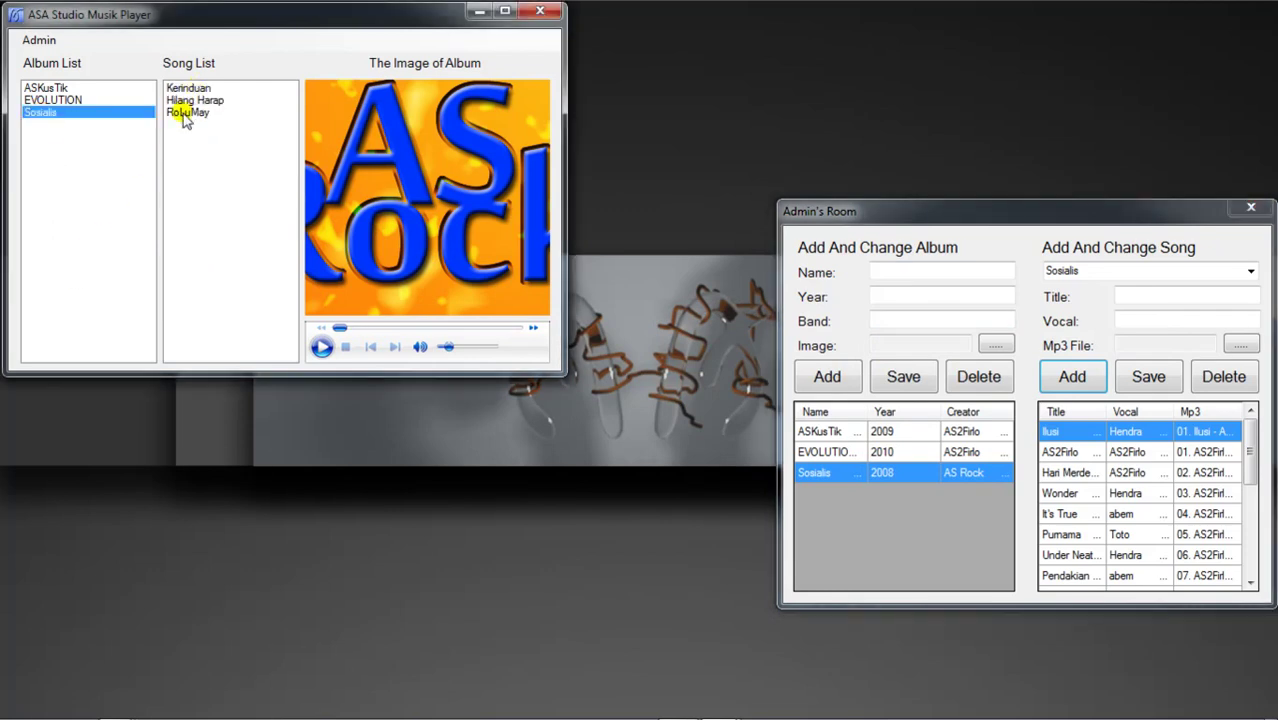
pyautogui.doubleClick(185, 113)
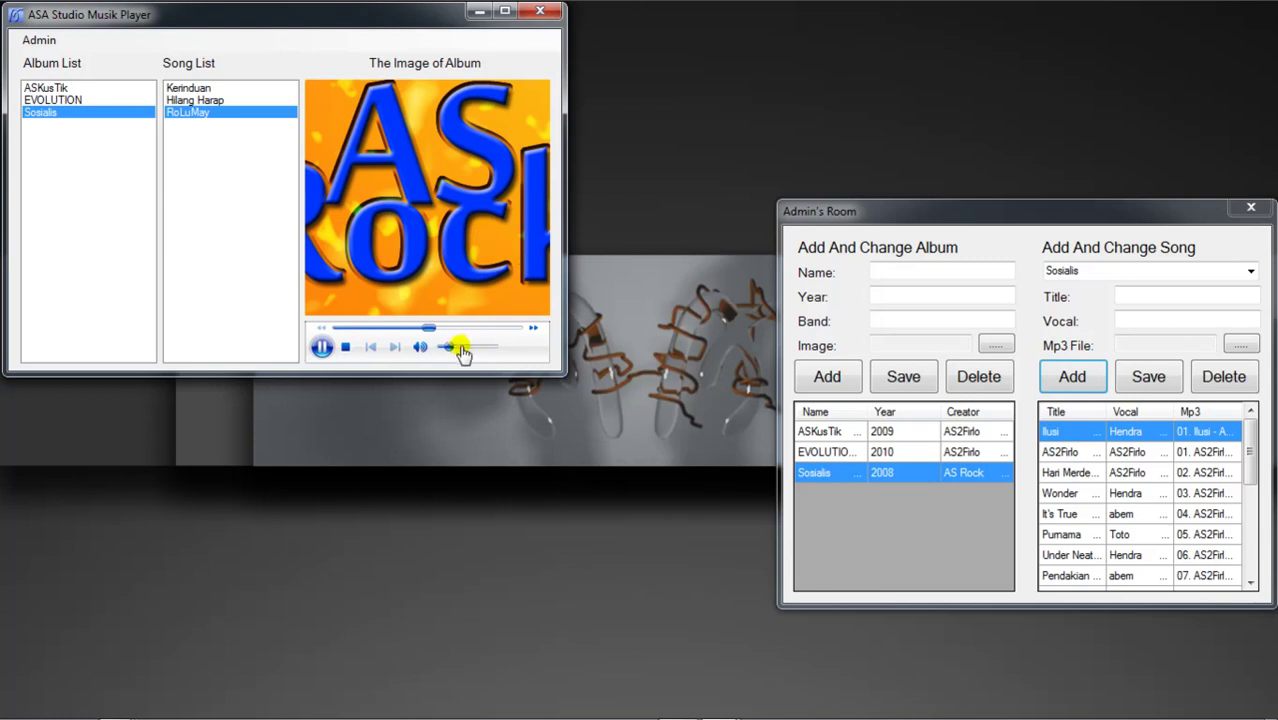
# Step: Raise the volume slightly and drag Admin's Room lower on the screen
pyautogui.moveTo(450, 355); pyautogui.dragTo(455, 357)
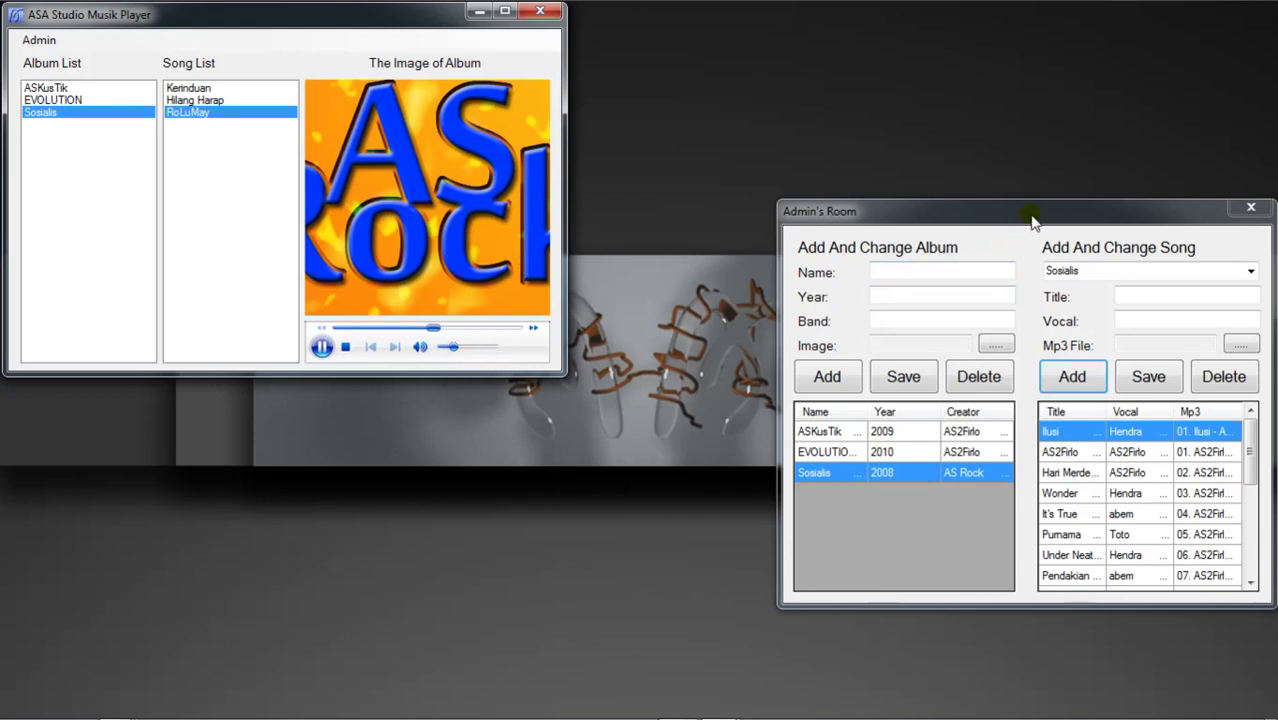
pyautogui.click(1033, 214)
pyautogui.moveTo(1034, 218); pyautogui.dragTo(1034, 324)
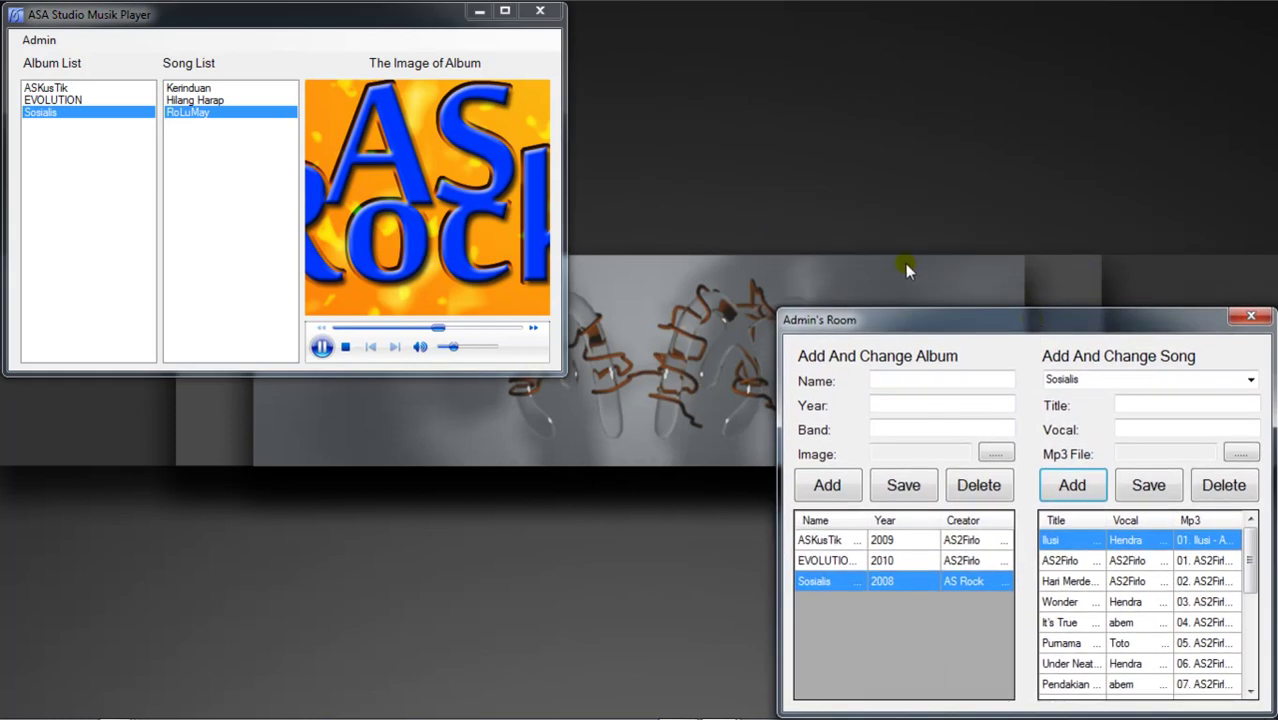